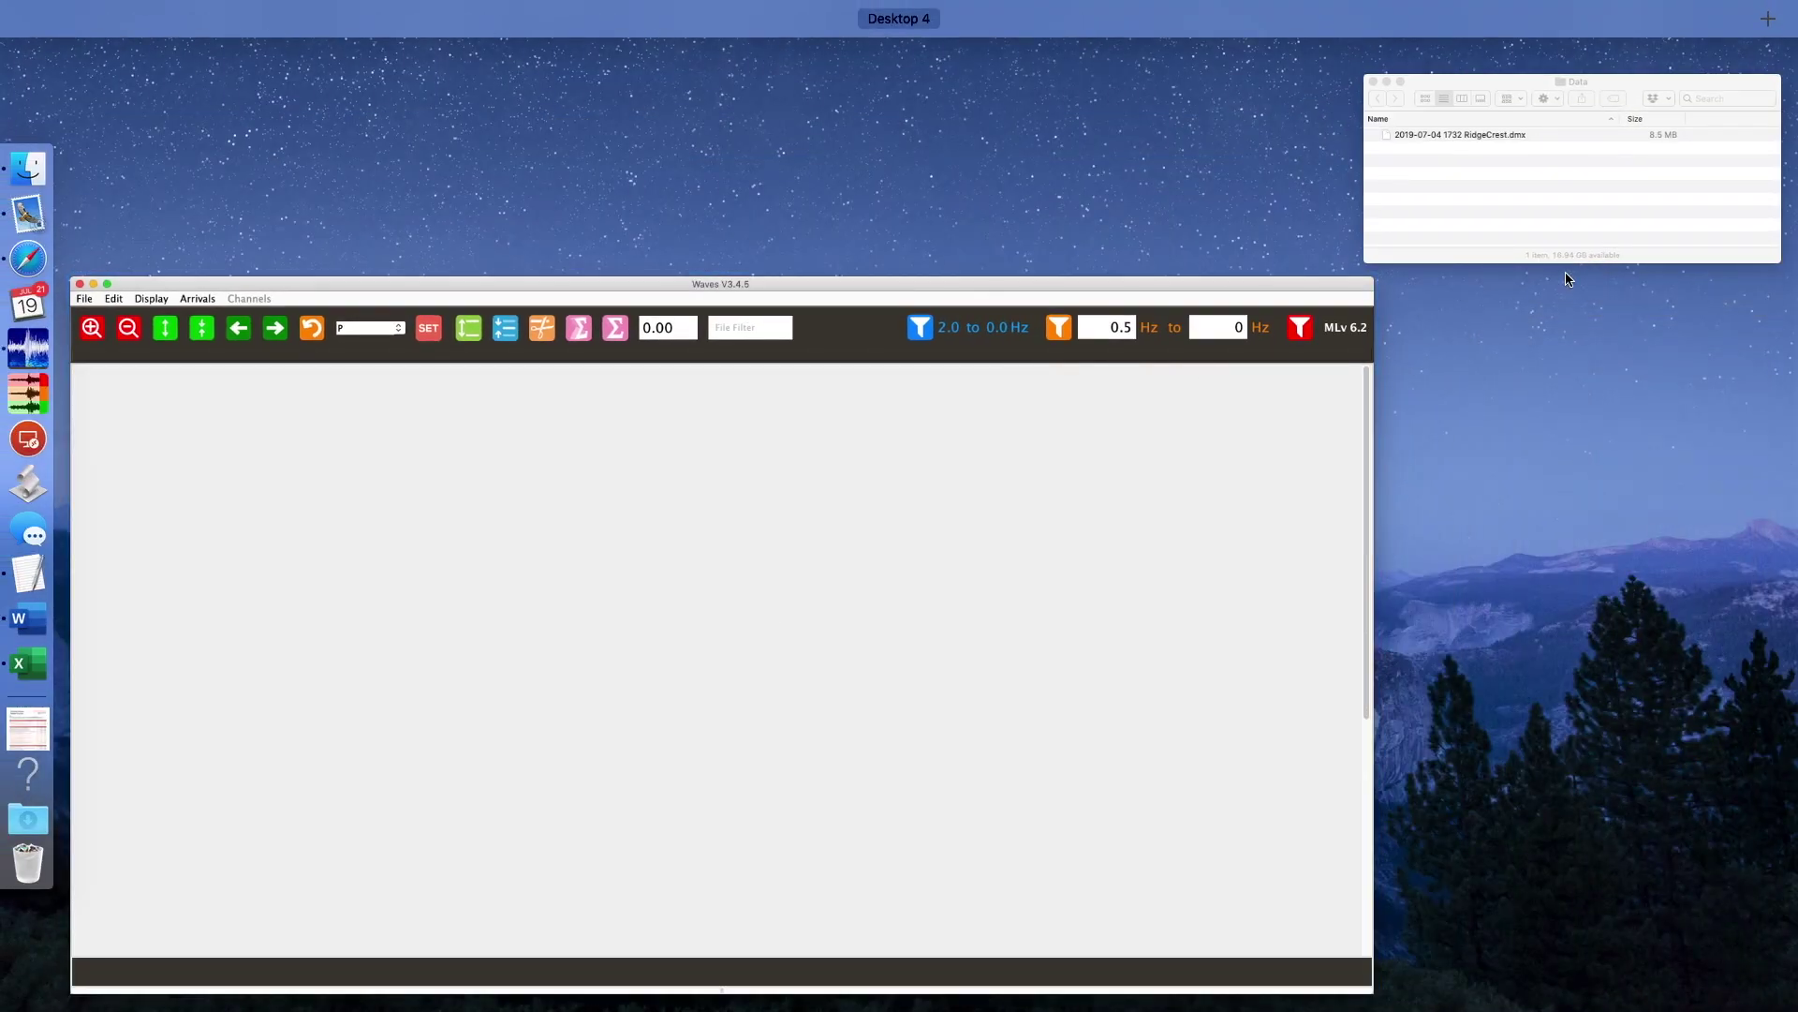
pyautogui.click(1567, 195)
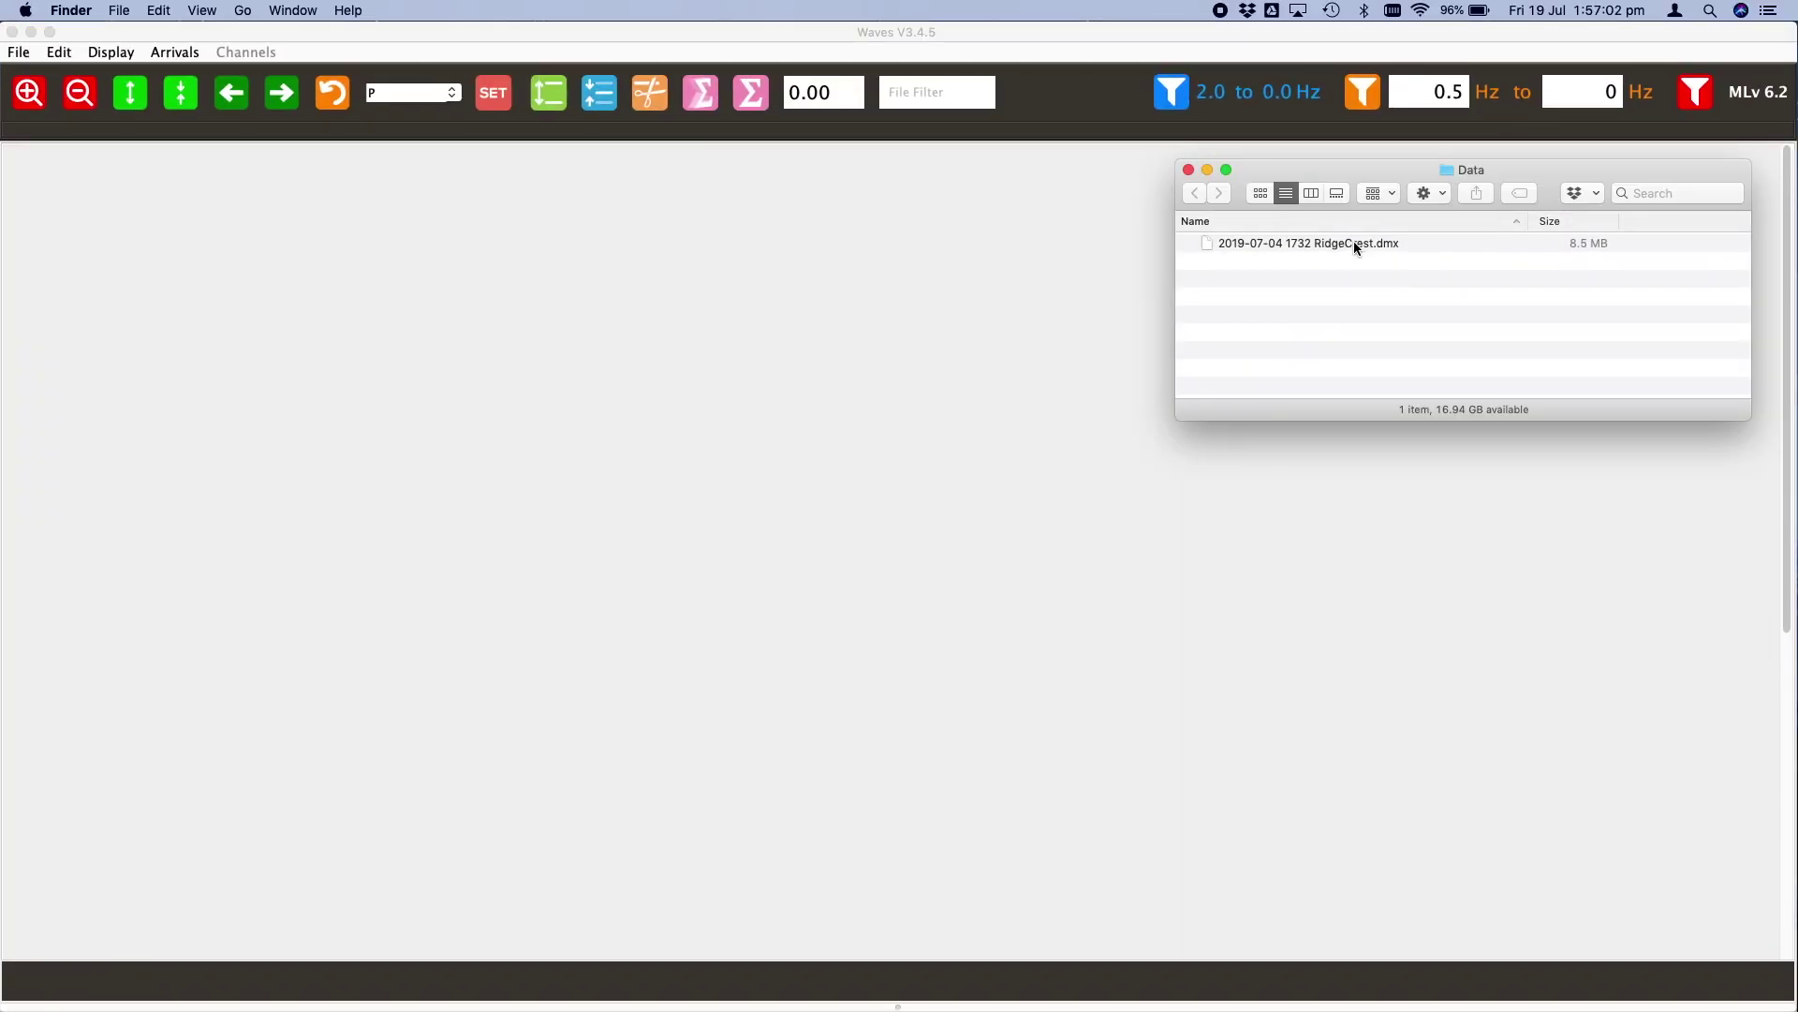
pyautogui.moveTo(1352, 240)
pyautogui.mouseDown()
pyautogui.moveTo(1205, 275)
pyautogui.moveTo(762, 485)
pyautogui.moveTo(775, 495)
pyautogui.mouseUp()
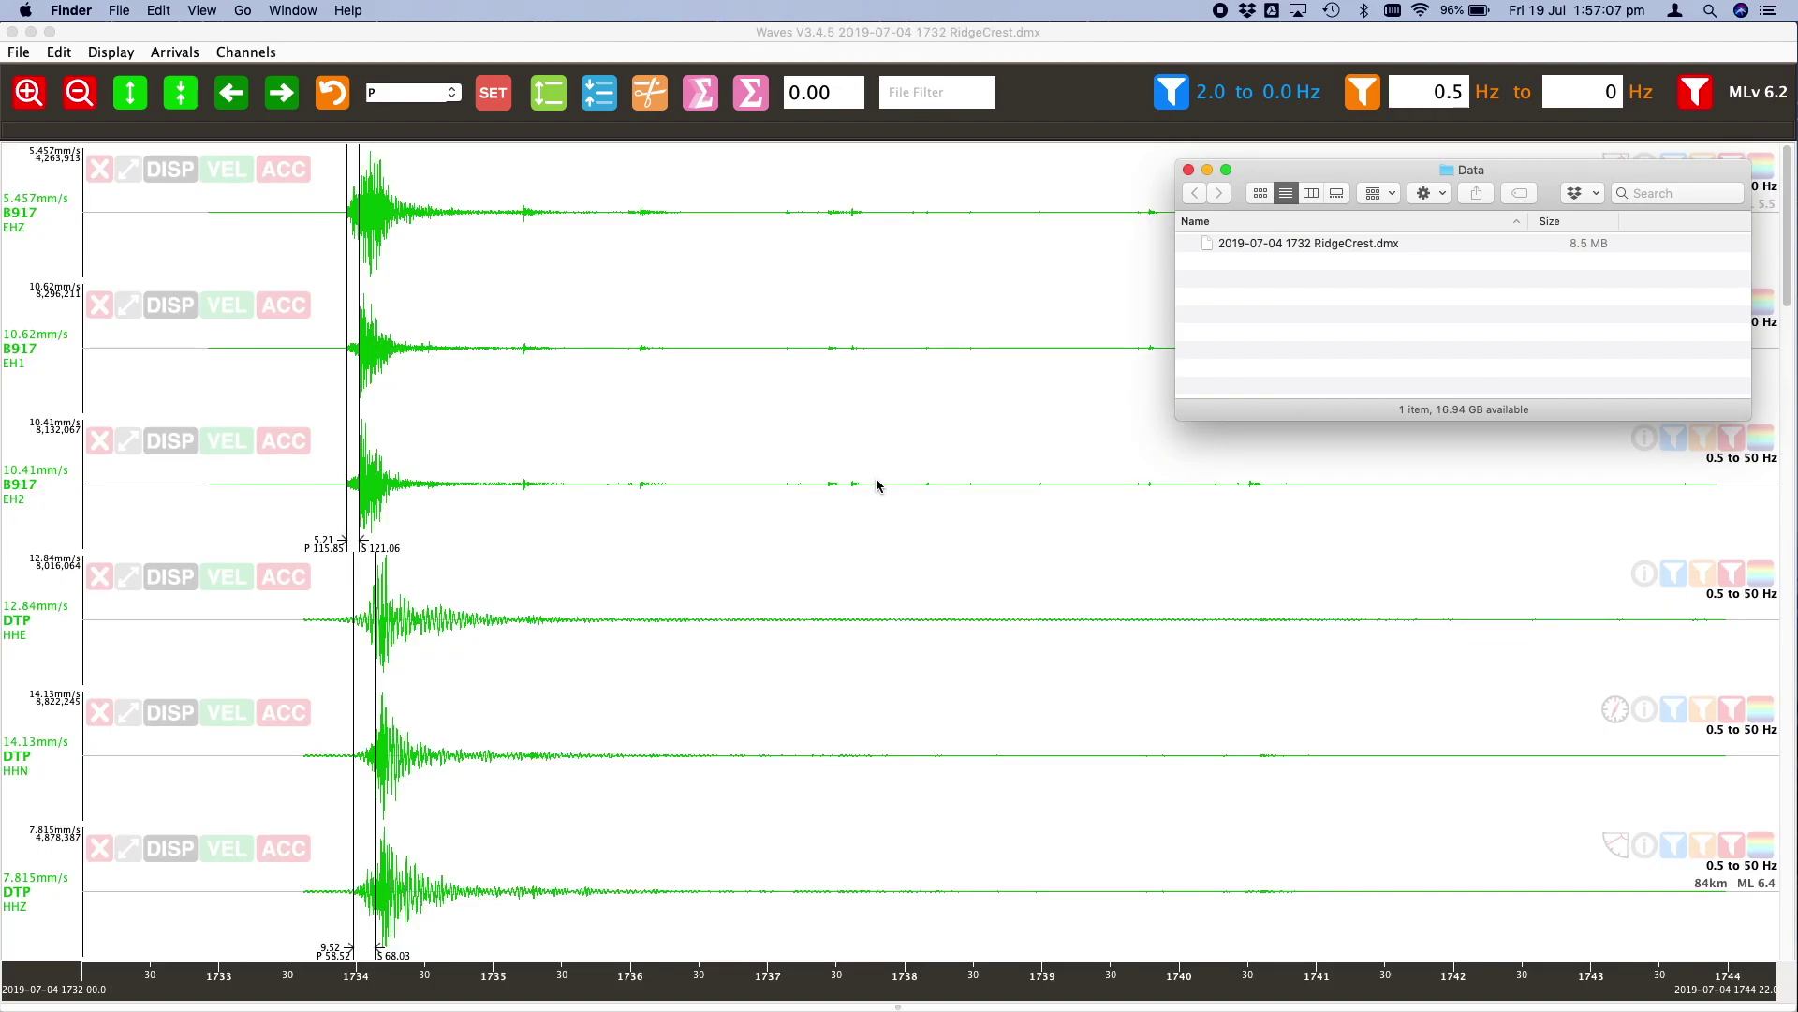
pyautogui.click(815, 448)
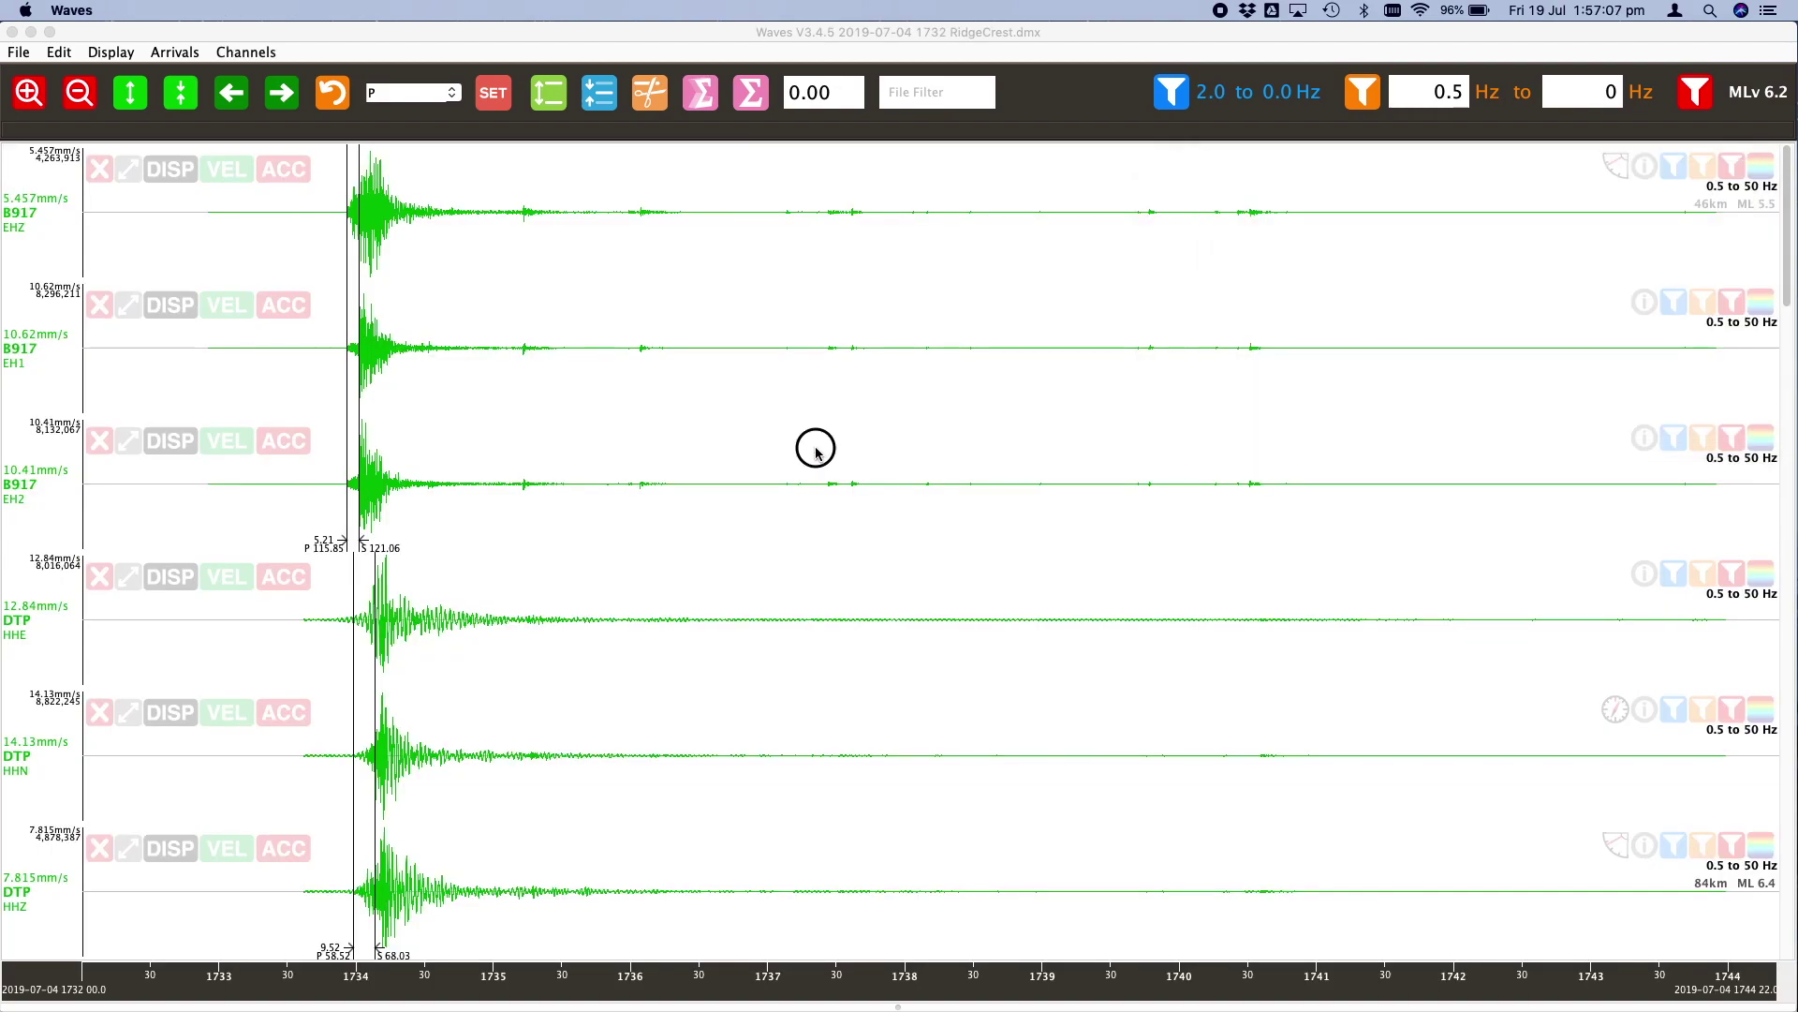
# Show only Vertical channels, then set the orange filter to 1–20 Hz and apply it to all traces
pyautogui.click(240, 52)
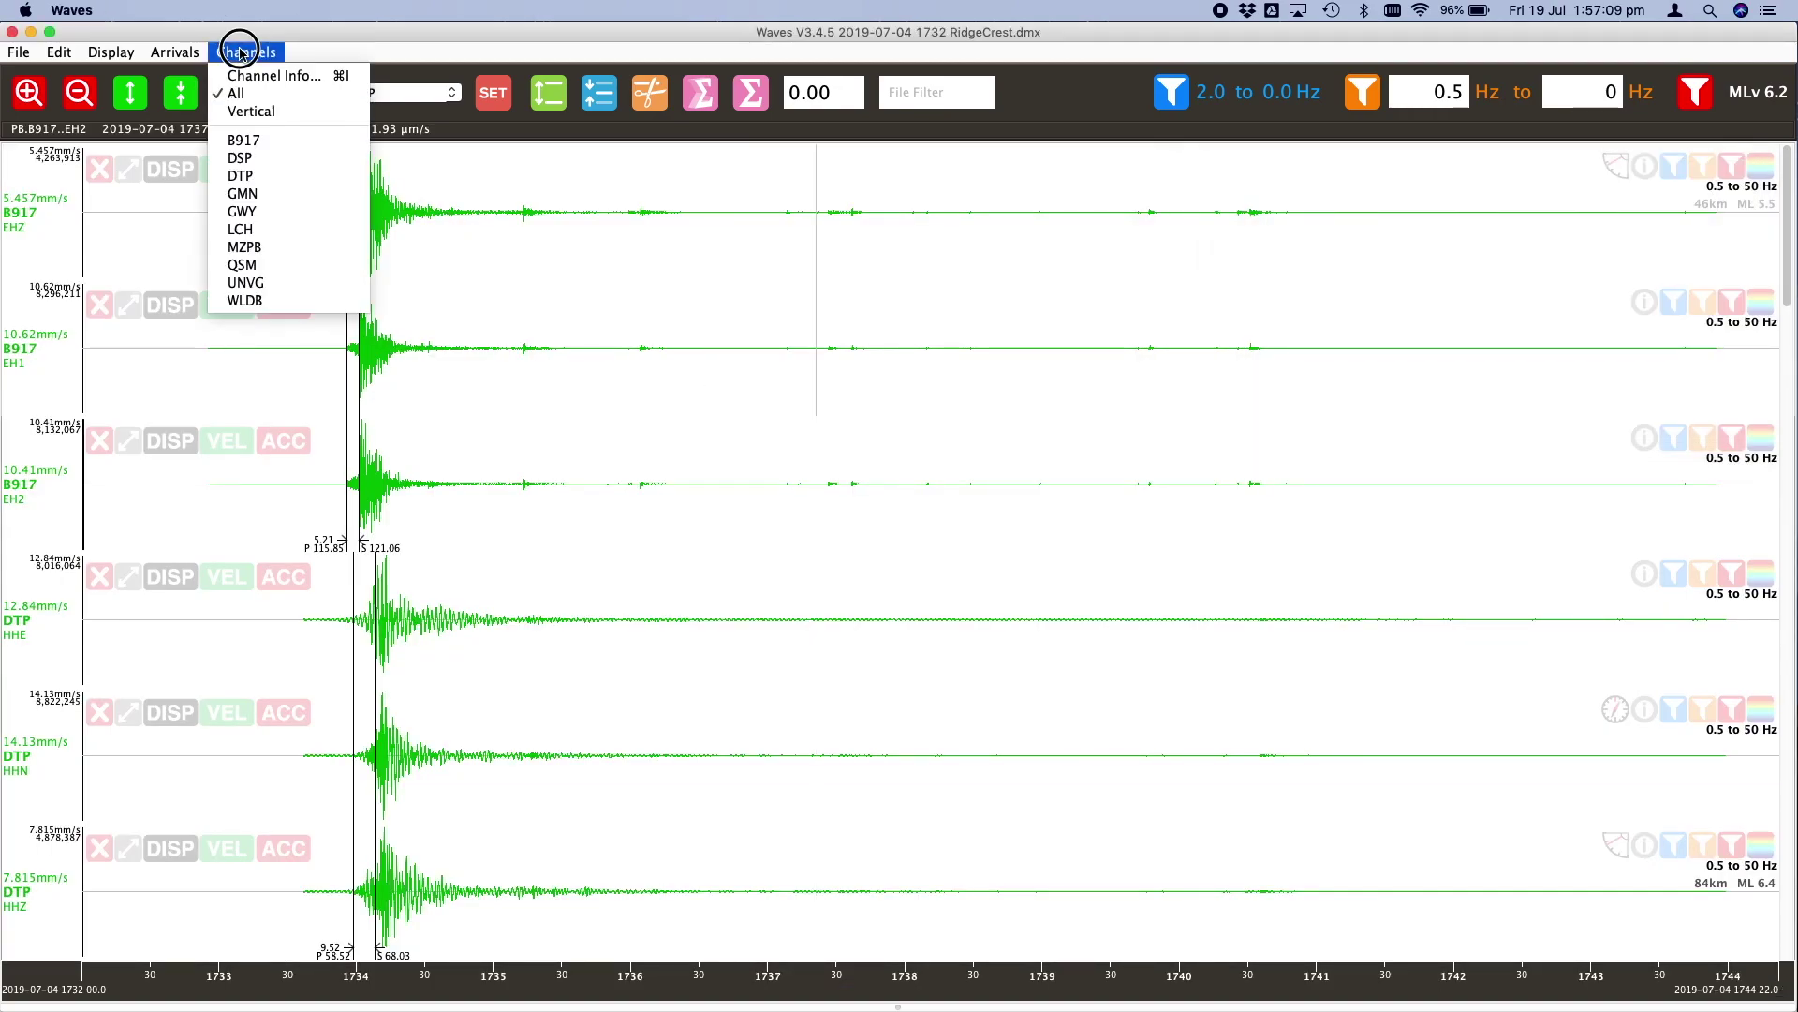
pyautogui.click(251, 111)
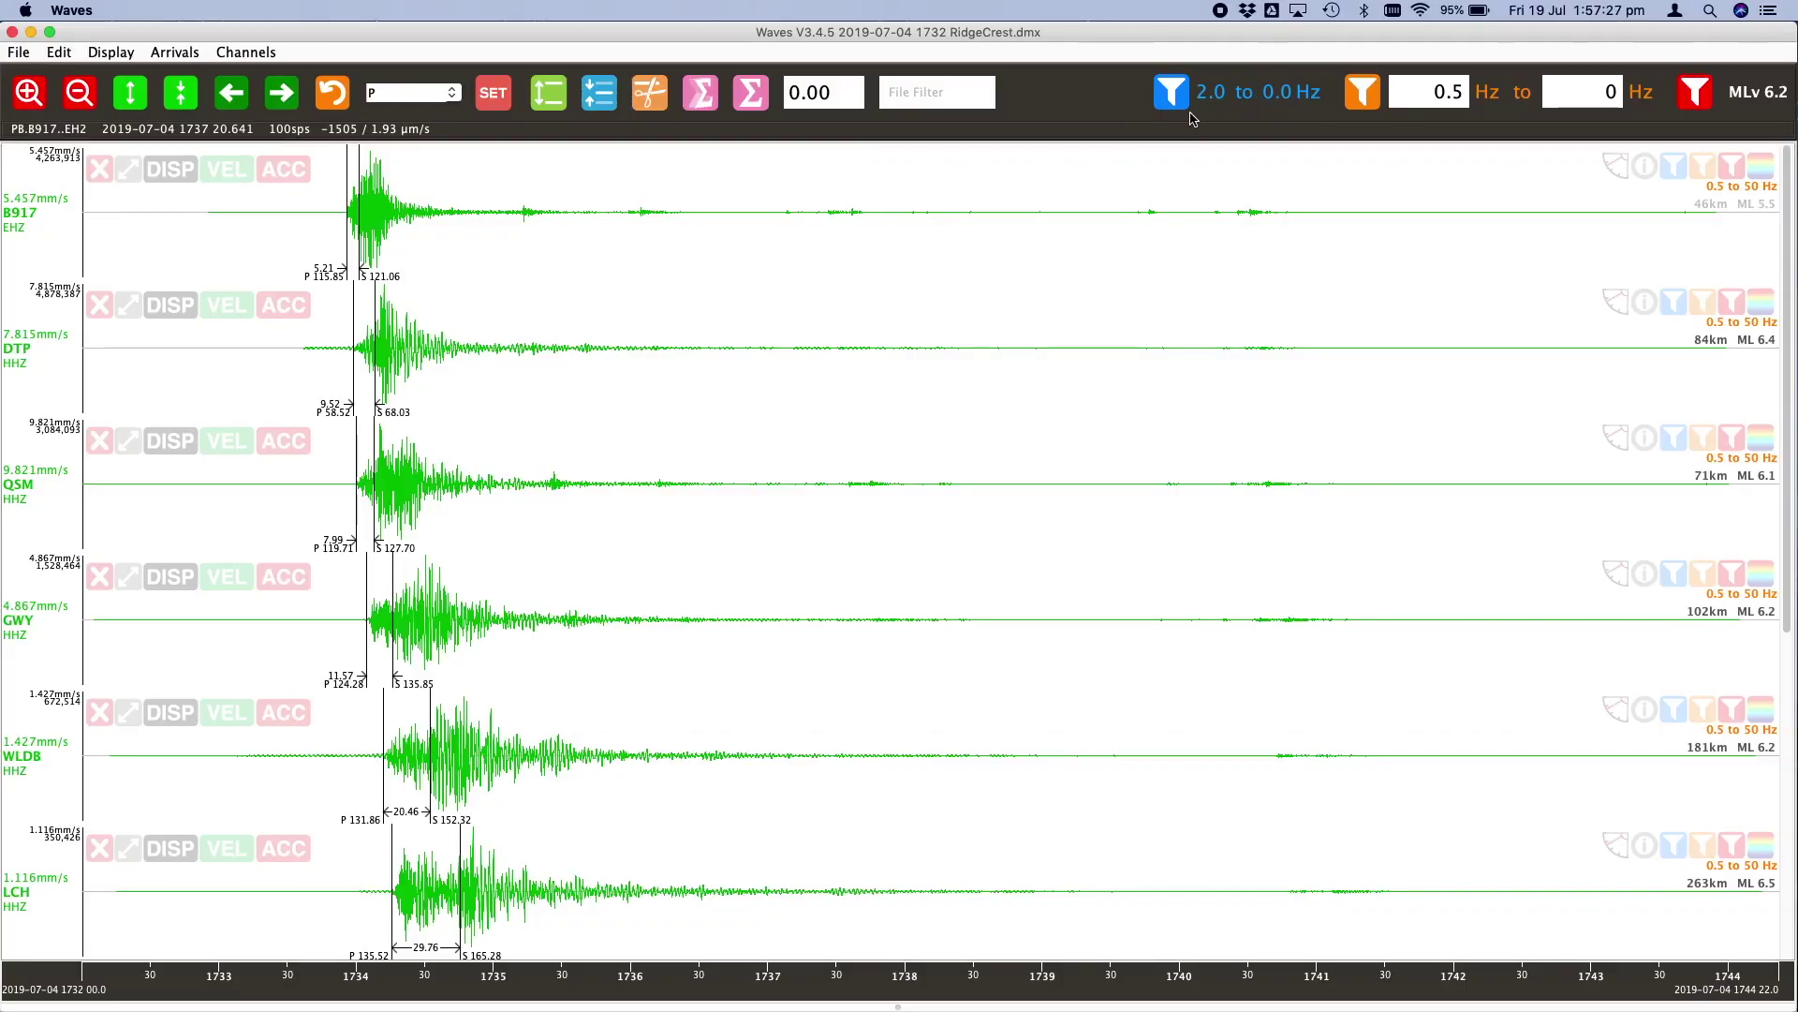
pyautogui.moveTo(1468, 108); pyautogui.dragTo(1444, 98)
pyautogui.write('1')
pyautogui.moveTo(1618, 91); pyautogui.dragTo(1603, 90)
pyautogui.click(1362, 93)
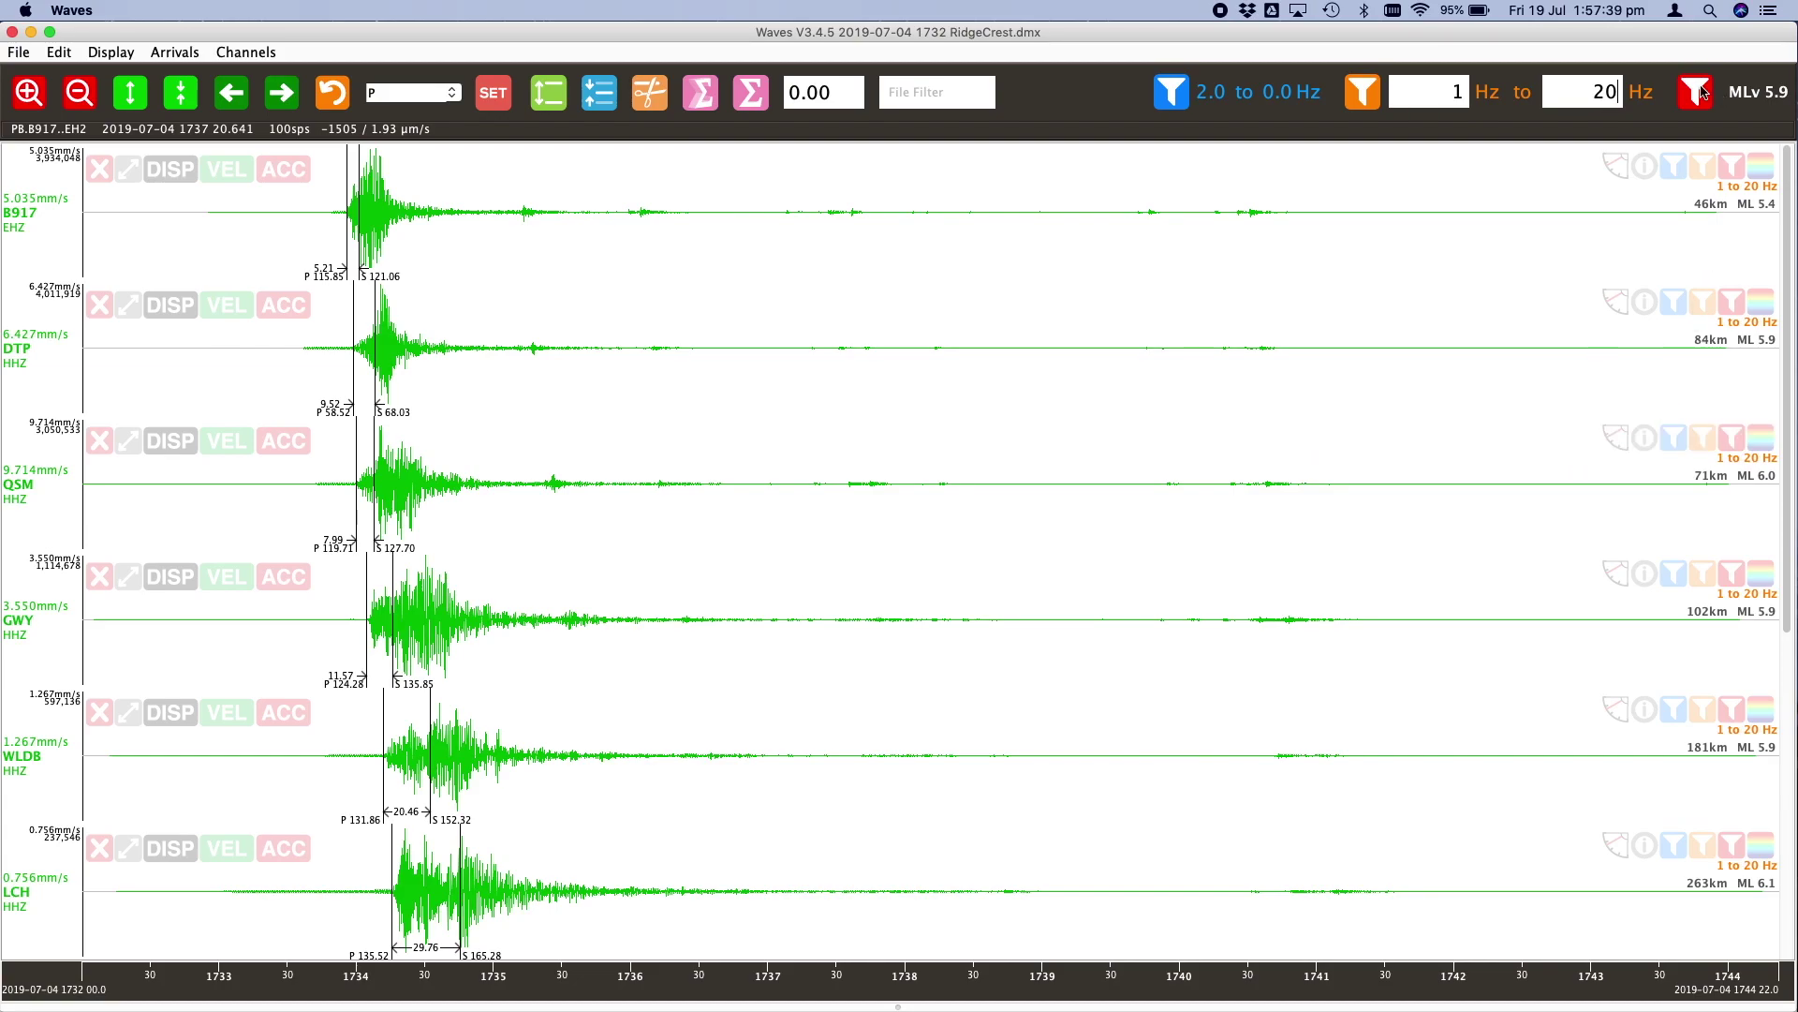
# Apply the 2–50 Hz and then 1–20 Hz preset filters to B917, then remove its filter
pyautogui.click(1674, 167)
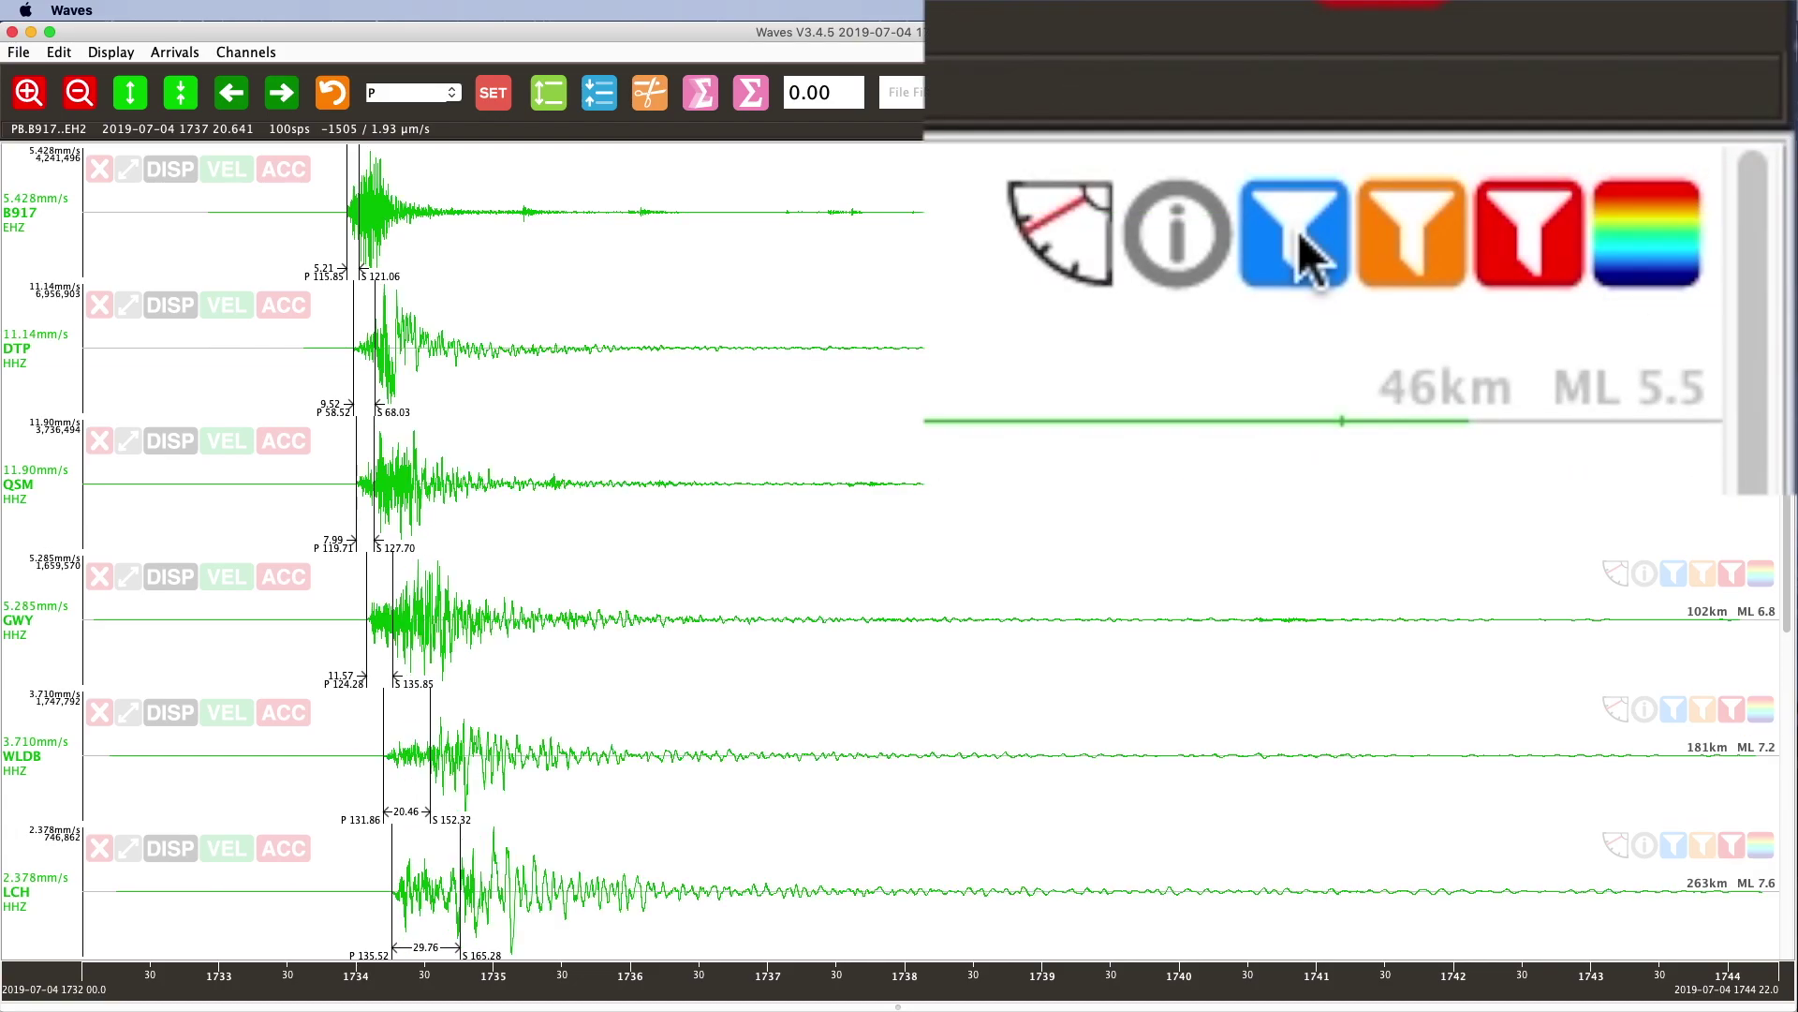
pyautogui.click(1675, 168)
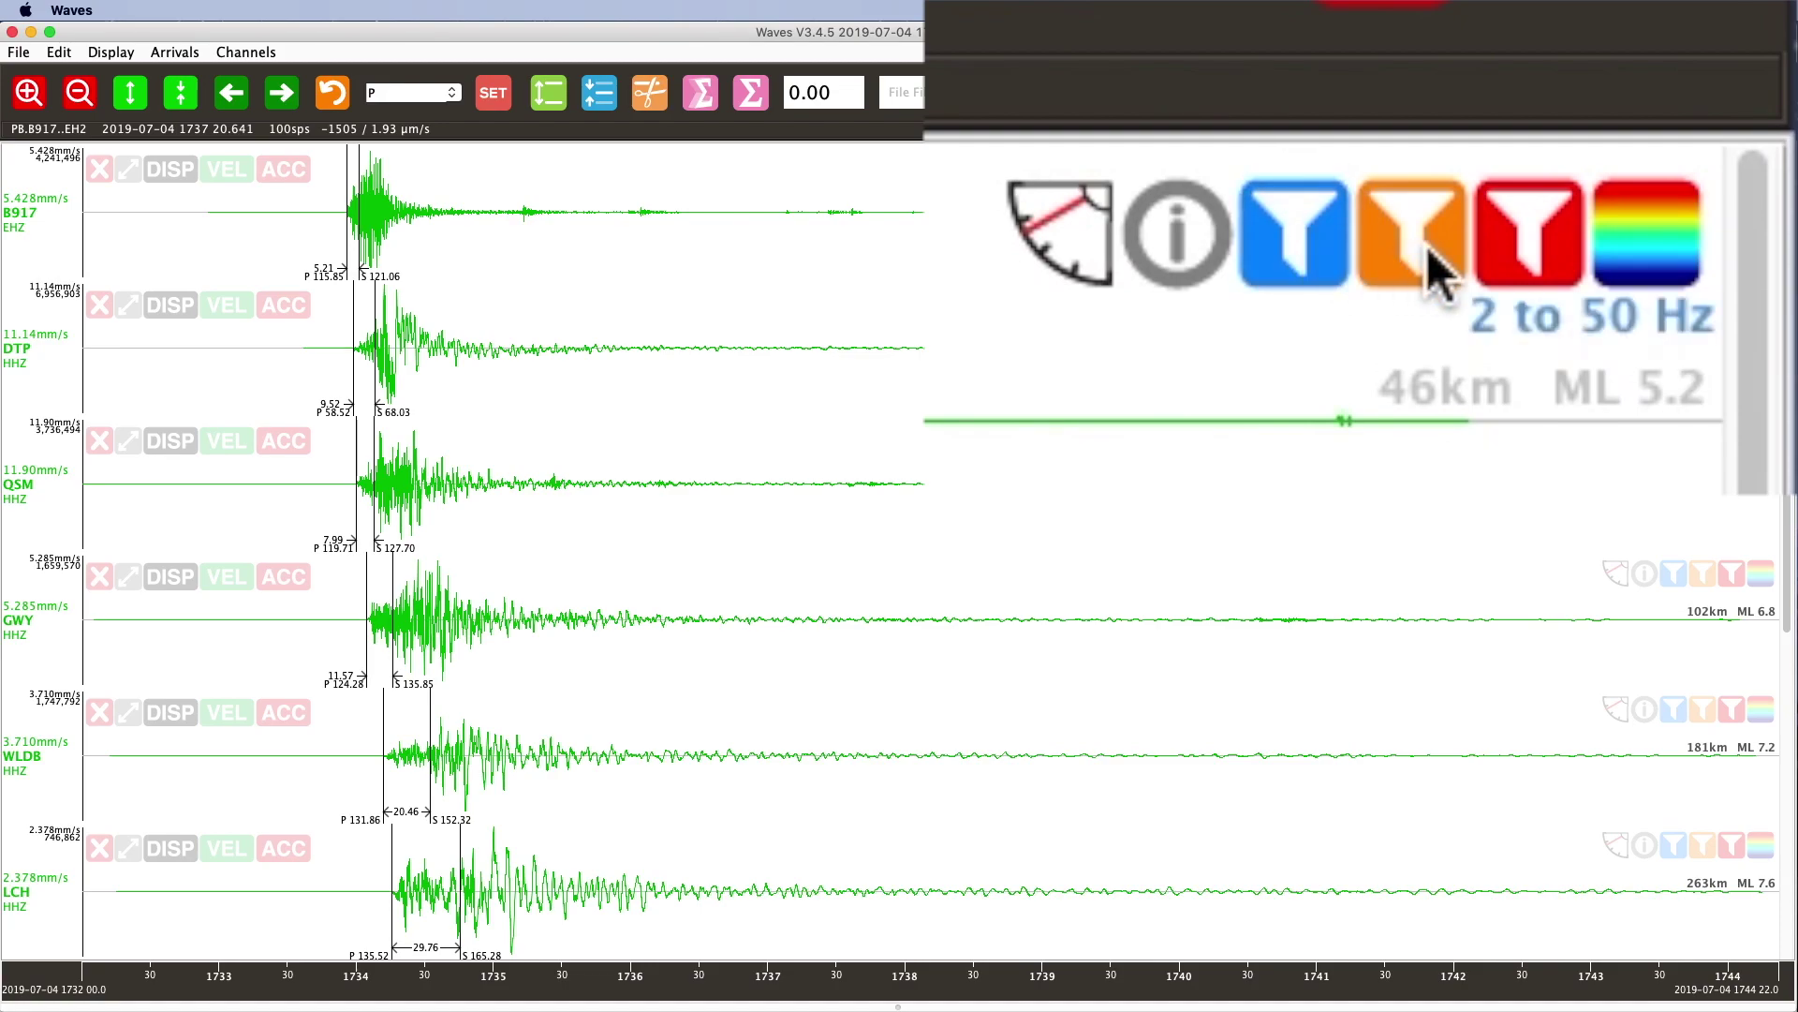
pyautogui.click(1705, 168)
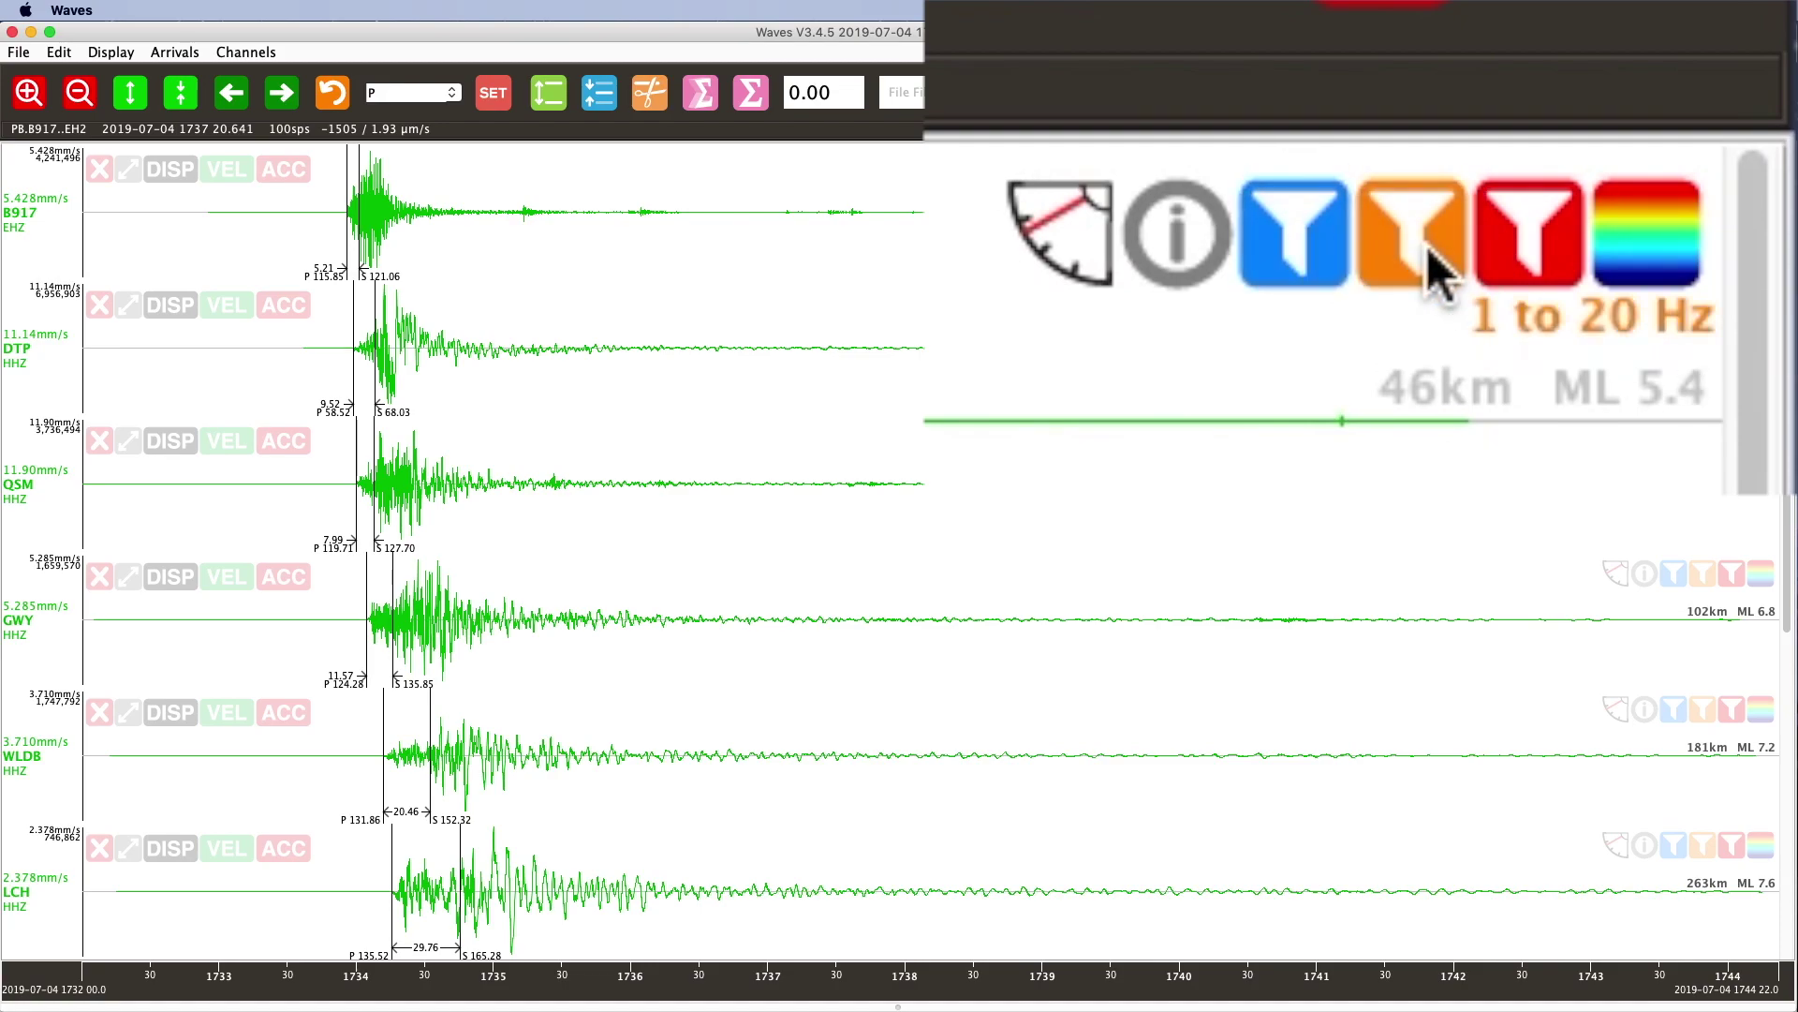
pyautogui.click(1733, 168)
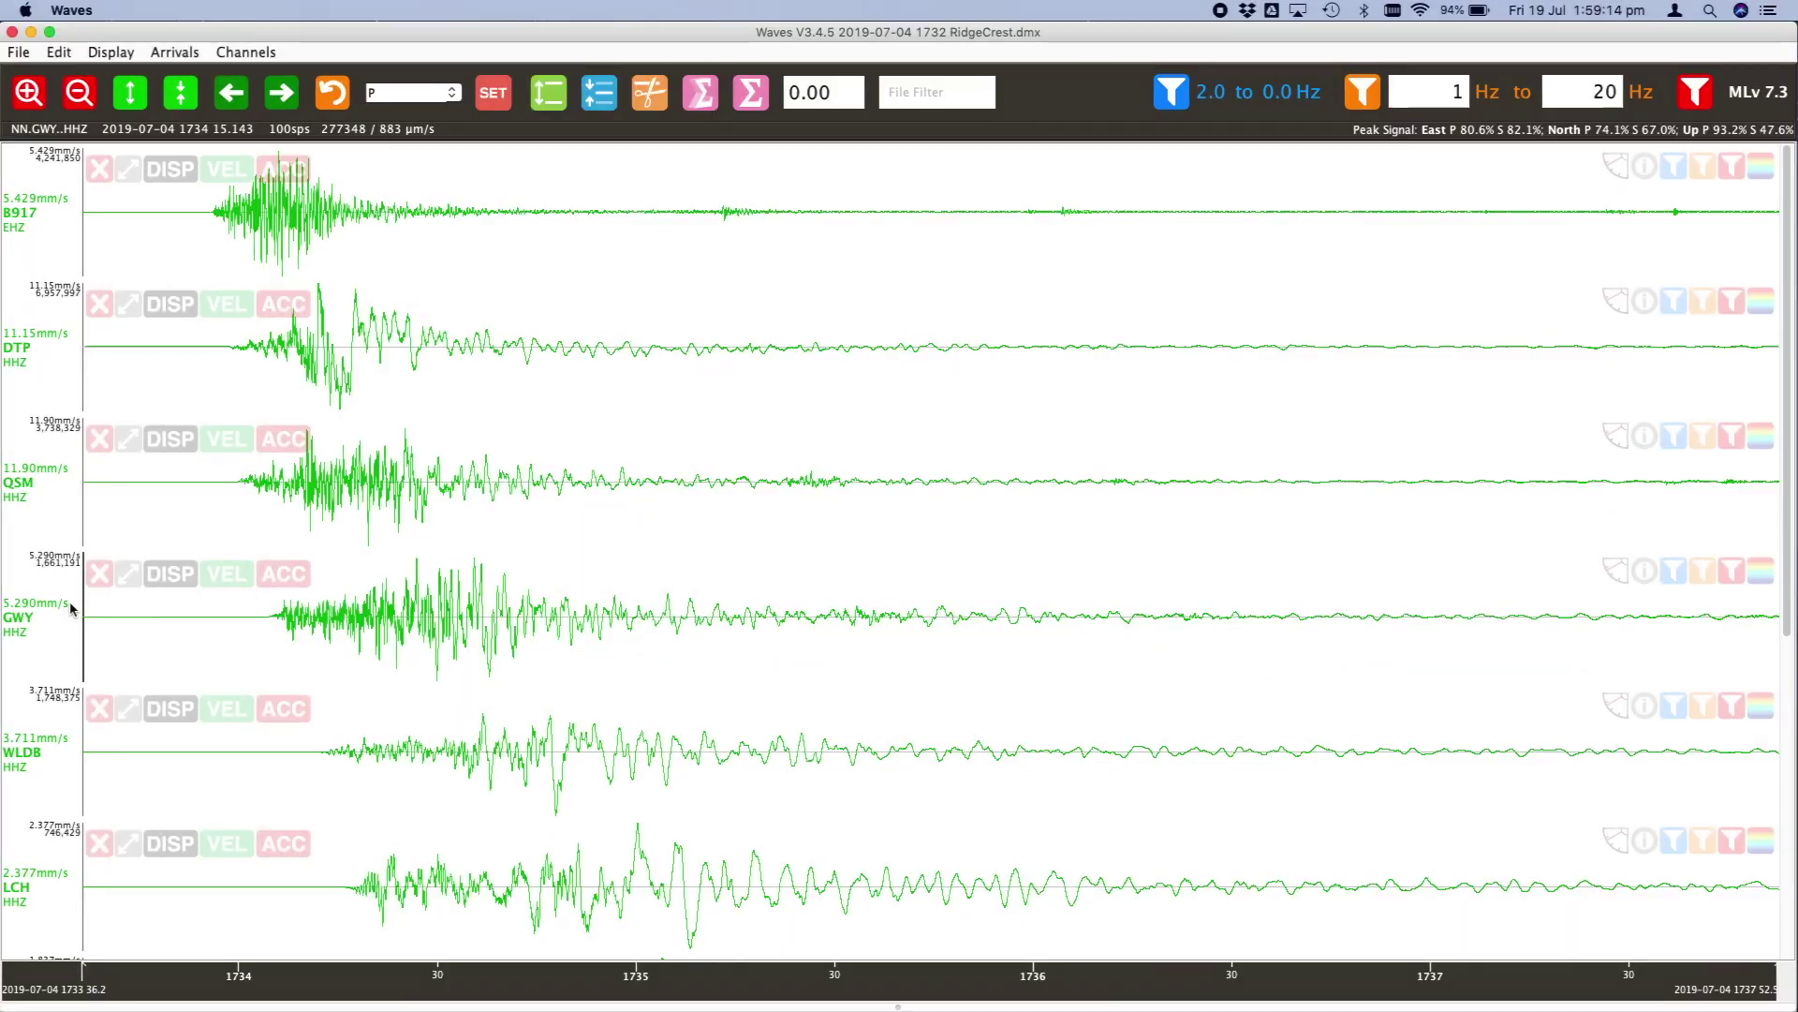
# Expand the GWY row to fill the plot area and open the Fourier spectrum pane beneath it
pyautogui.click(130, 574)
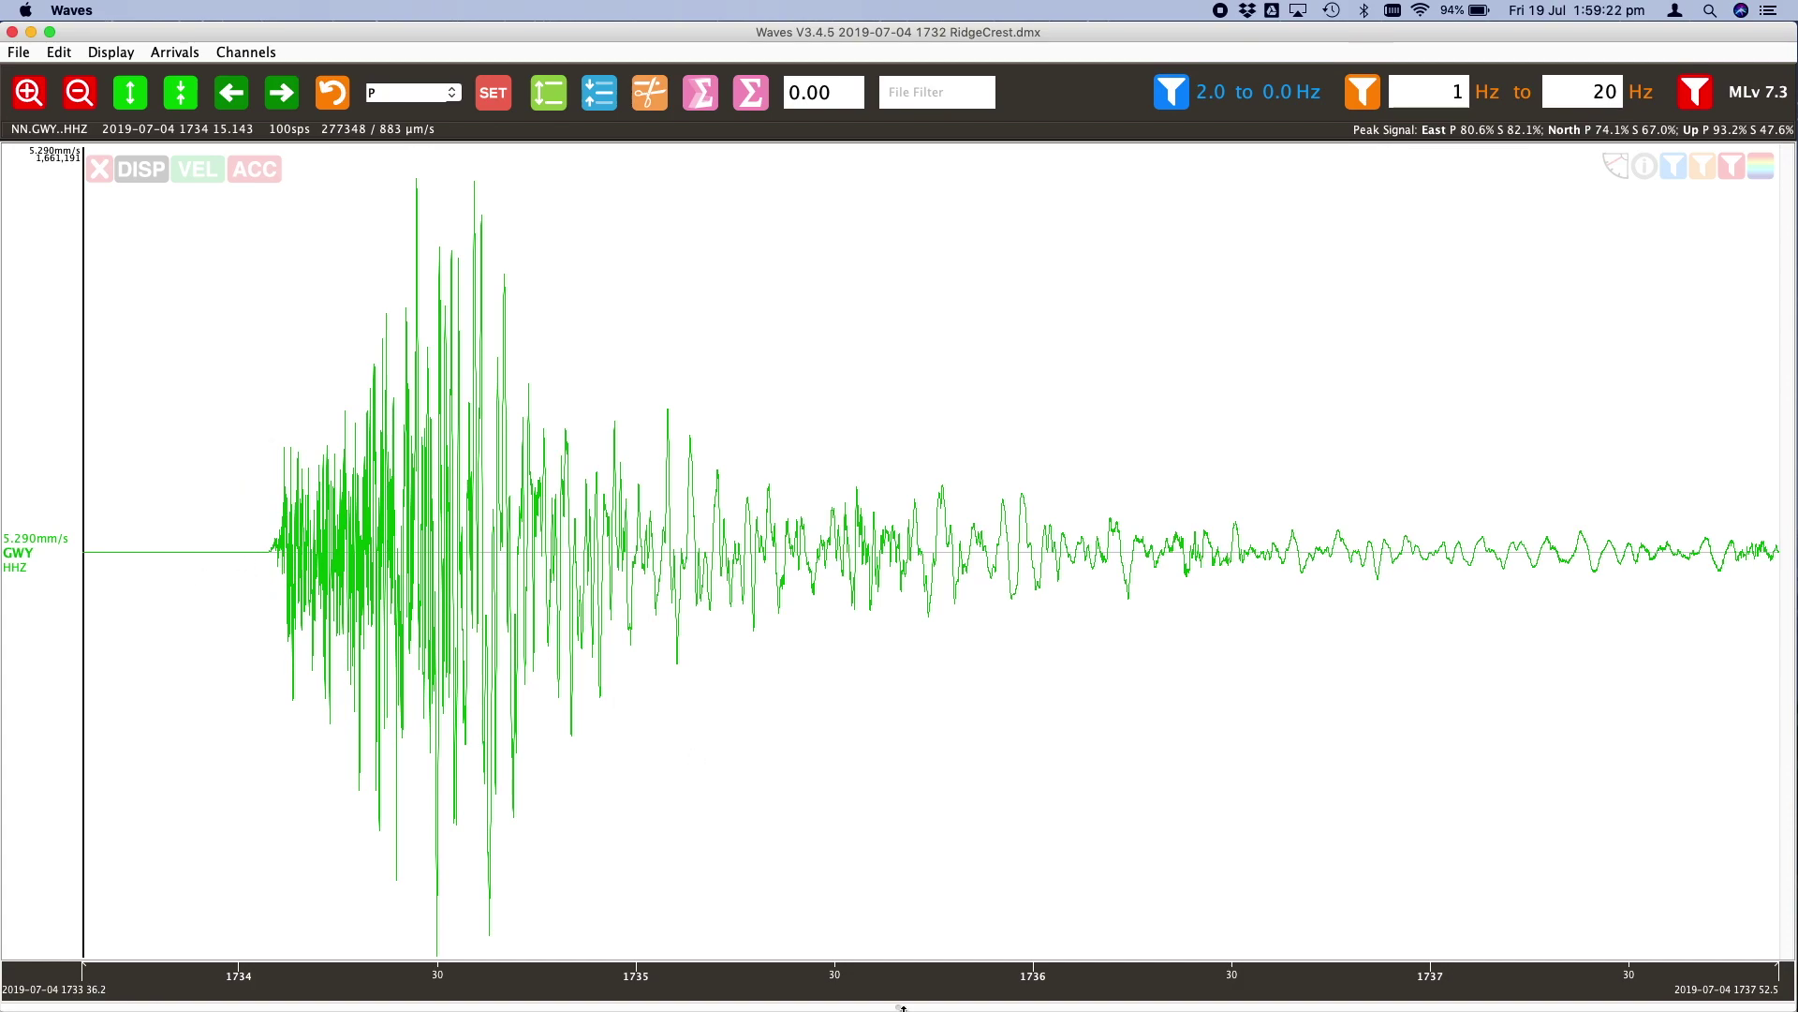
pyautogui.moveTo(899, 1004)
pyautogui.mouseDown()
pyautogui.moveTo(848, 991)
pyautogui.moveTo(947, 654)
pyautogui.moveTo(941, 550)
pyautogui.mouseUp()
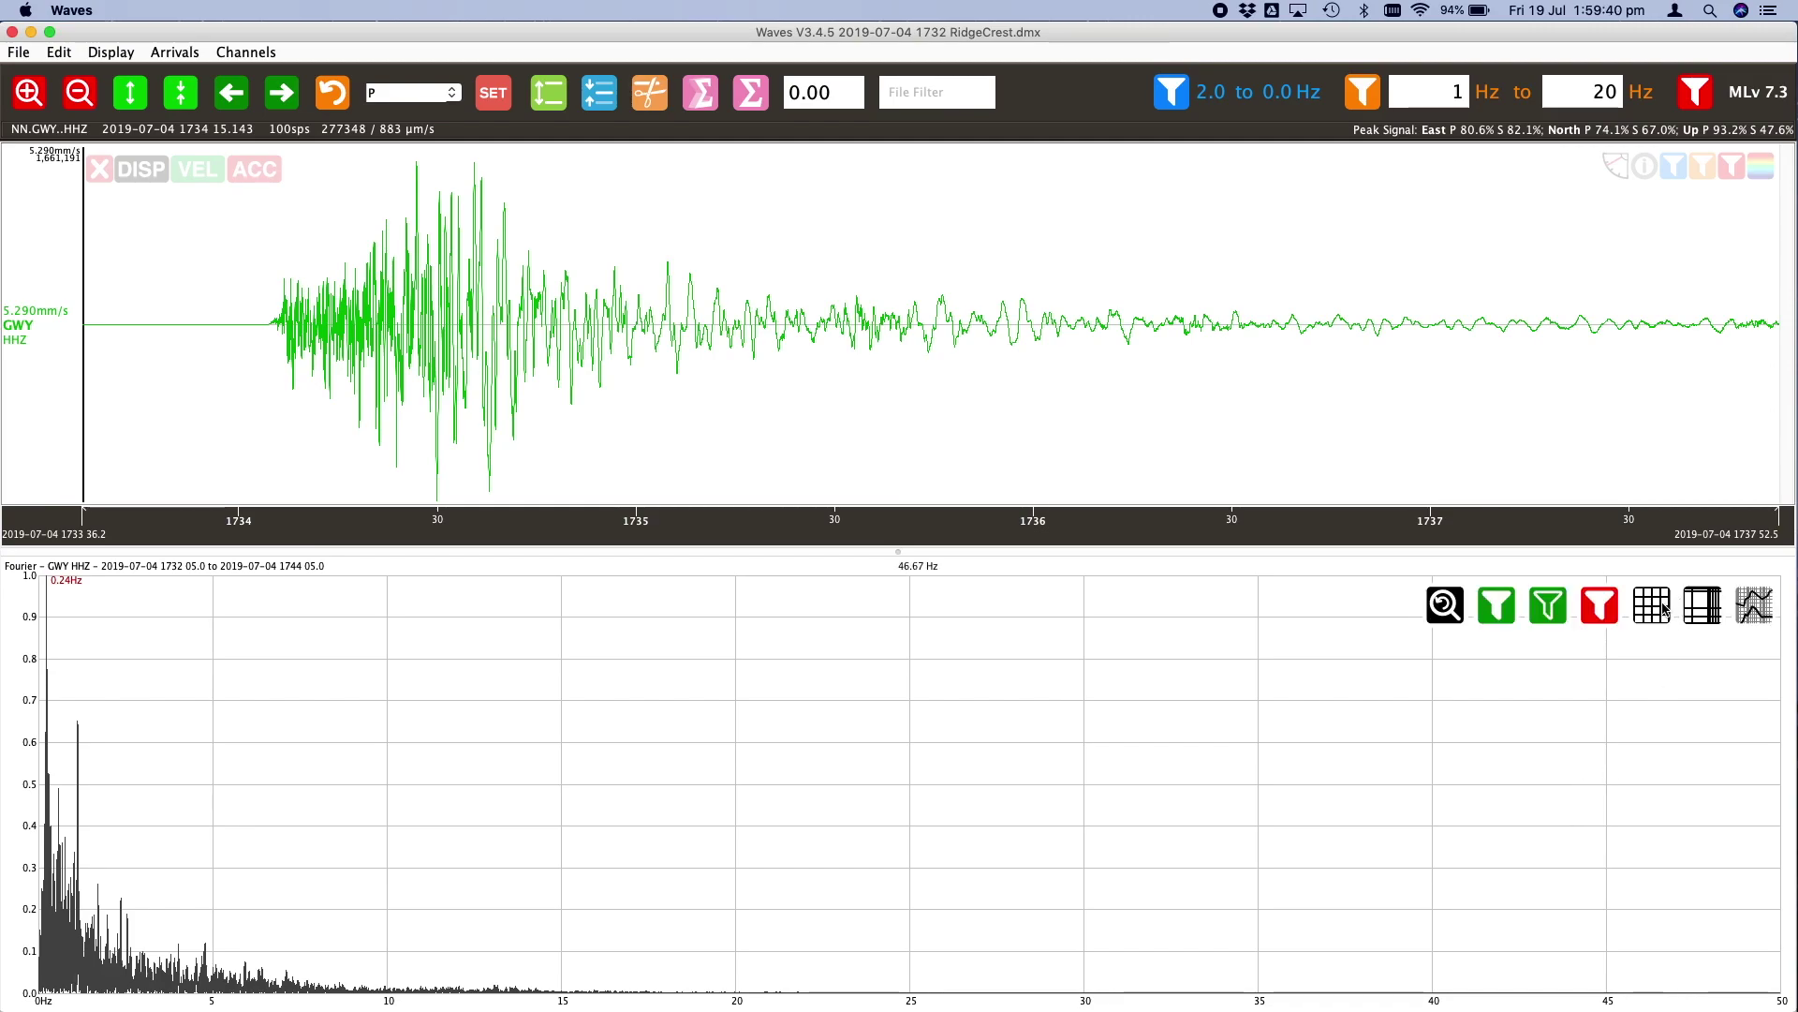
# Put the GWY spectrum on log-log axes, show its PSD, and overlay the noise-model curves
pyautogui.click(1717, 609)
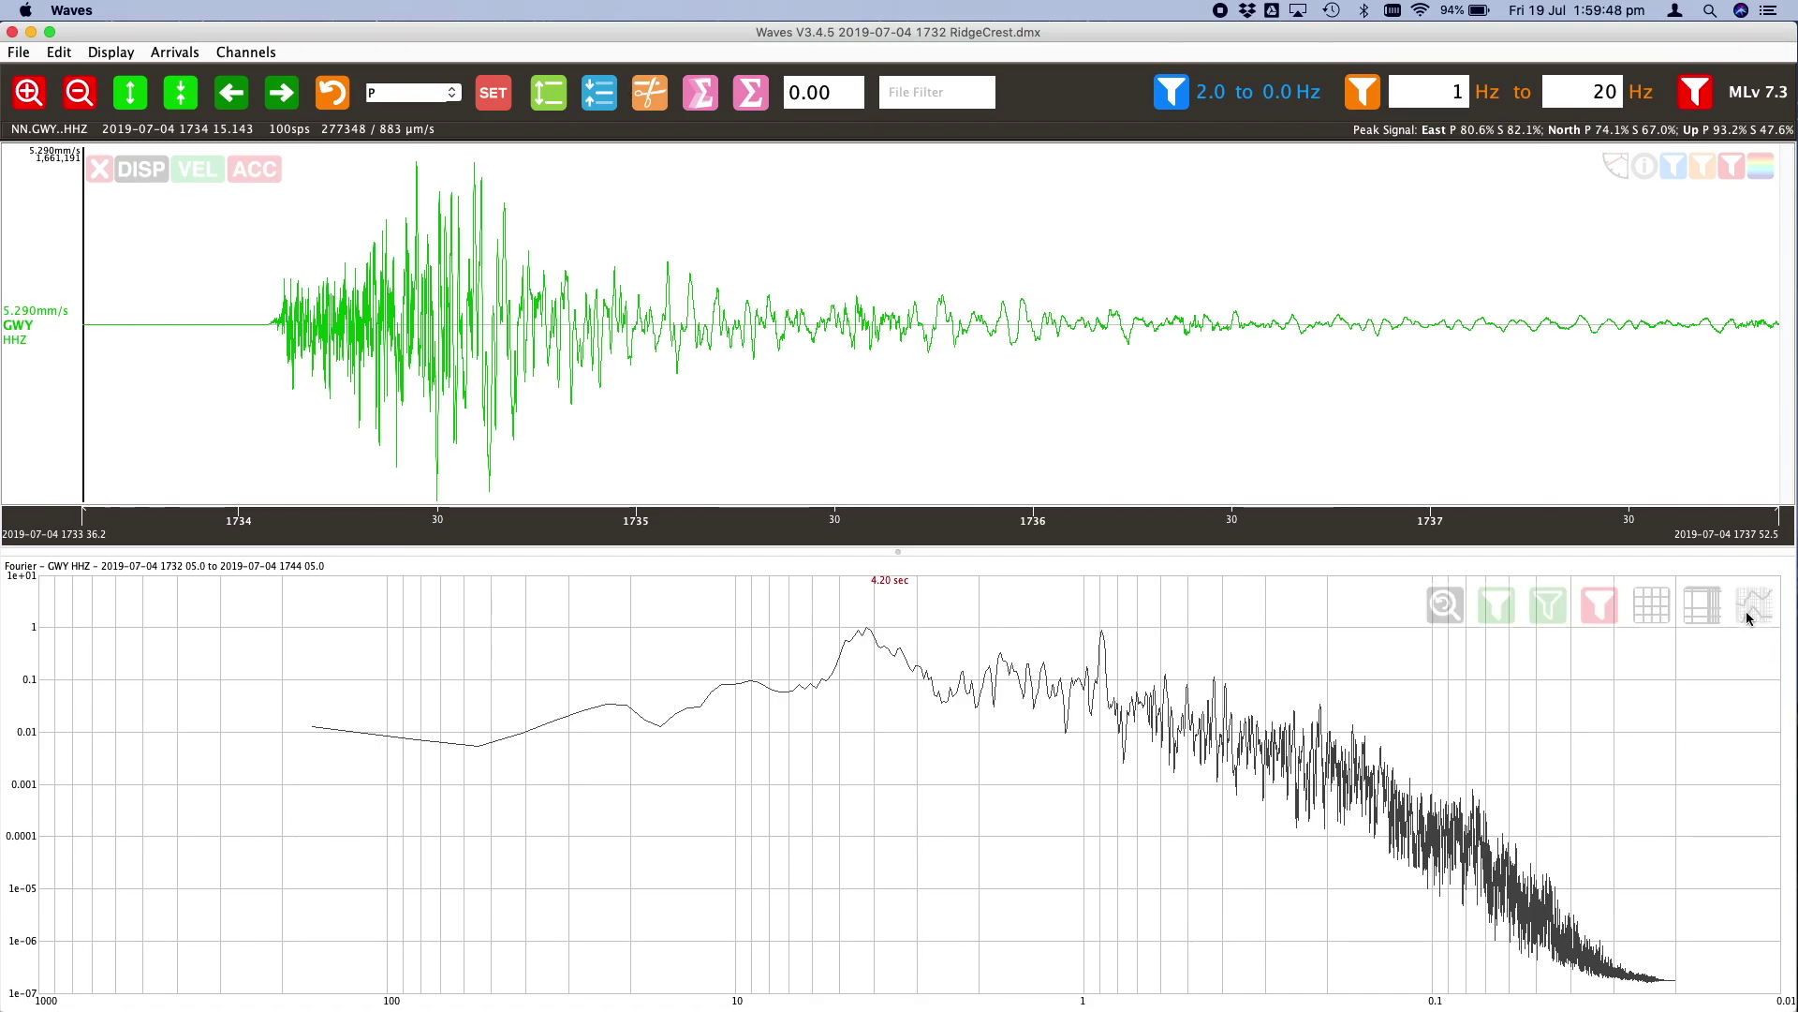
pyautogui.click(1701, 605)
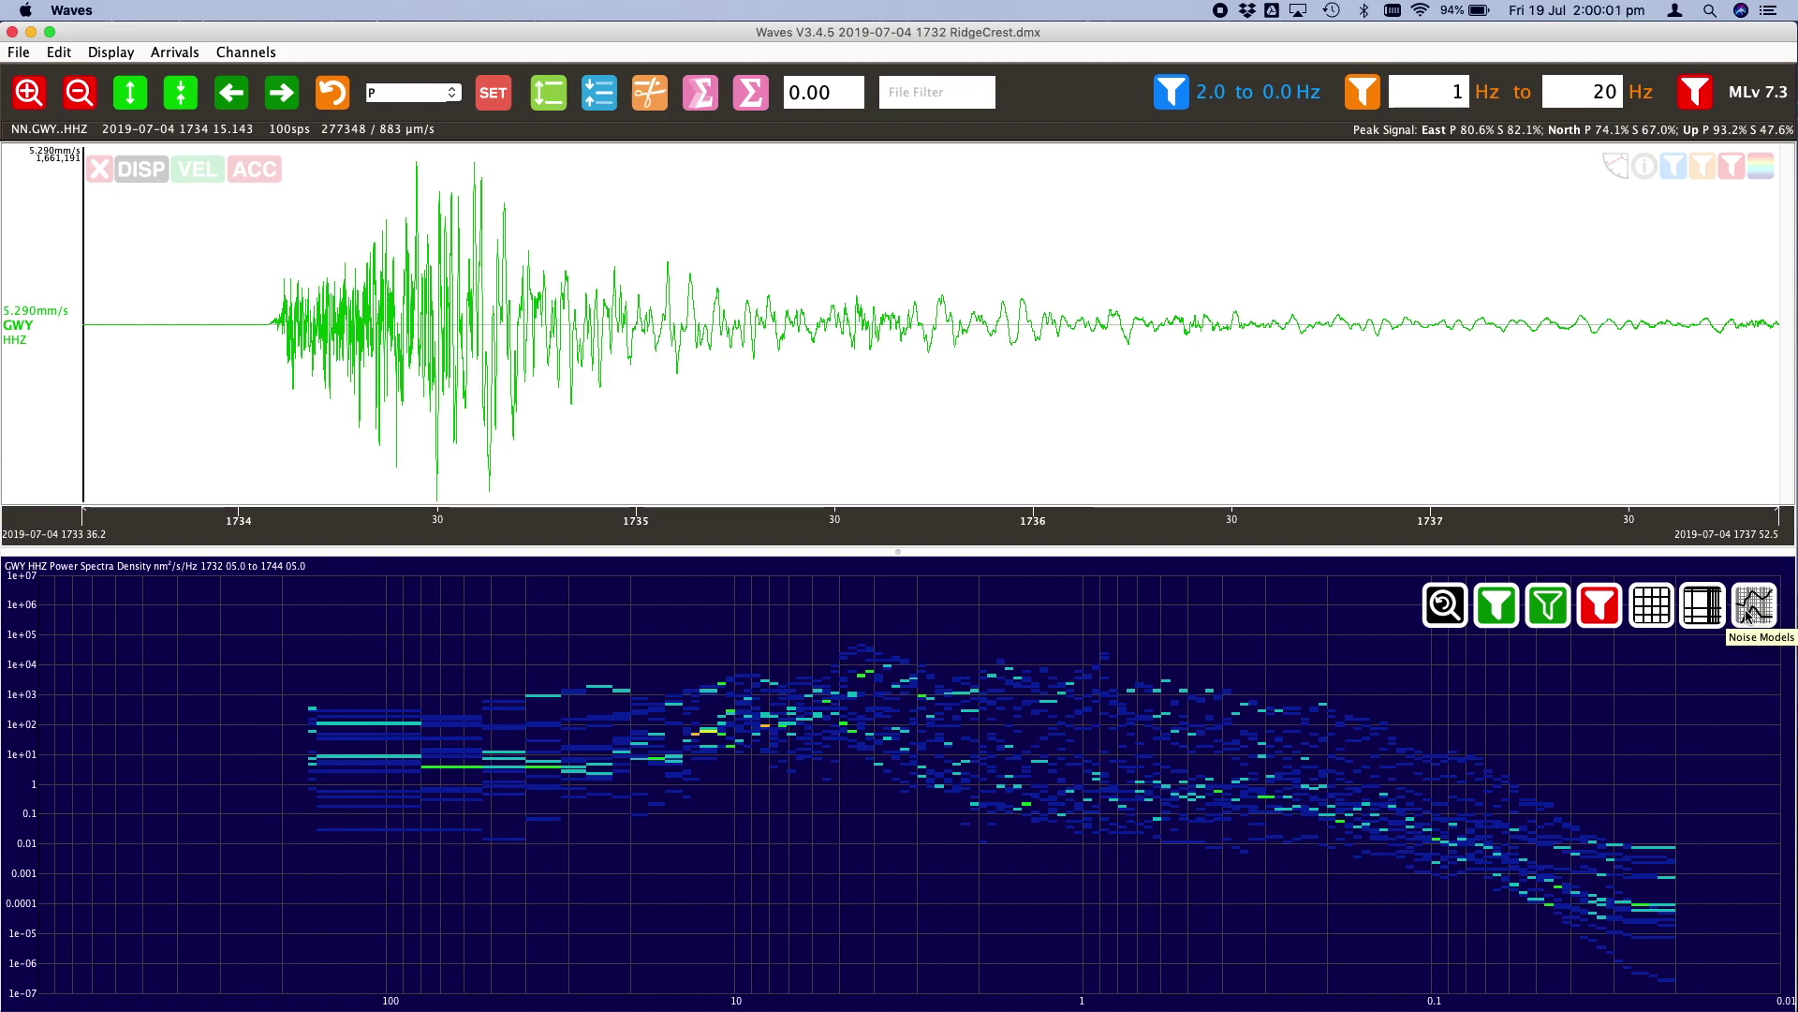
pyautogui.click(1748, 614)
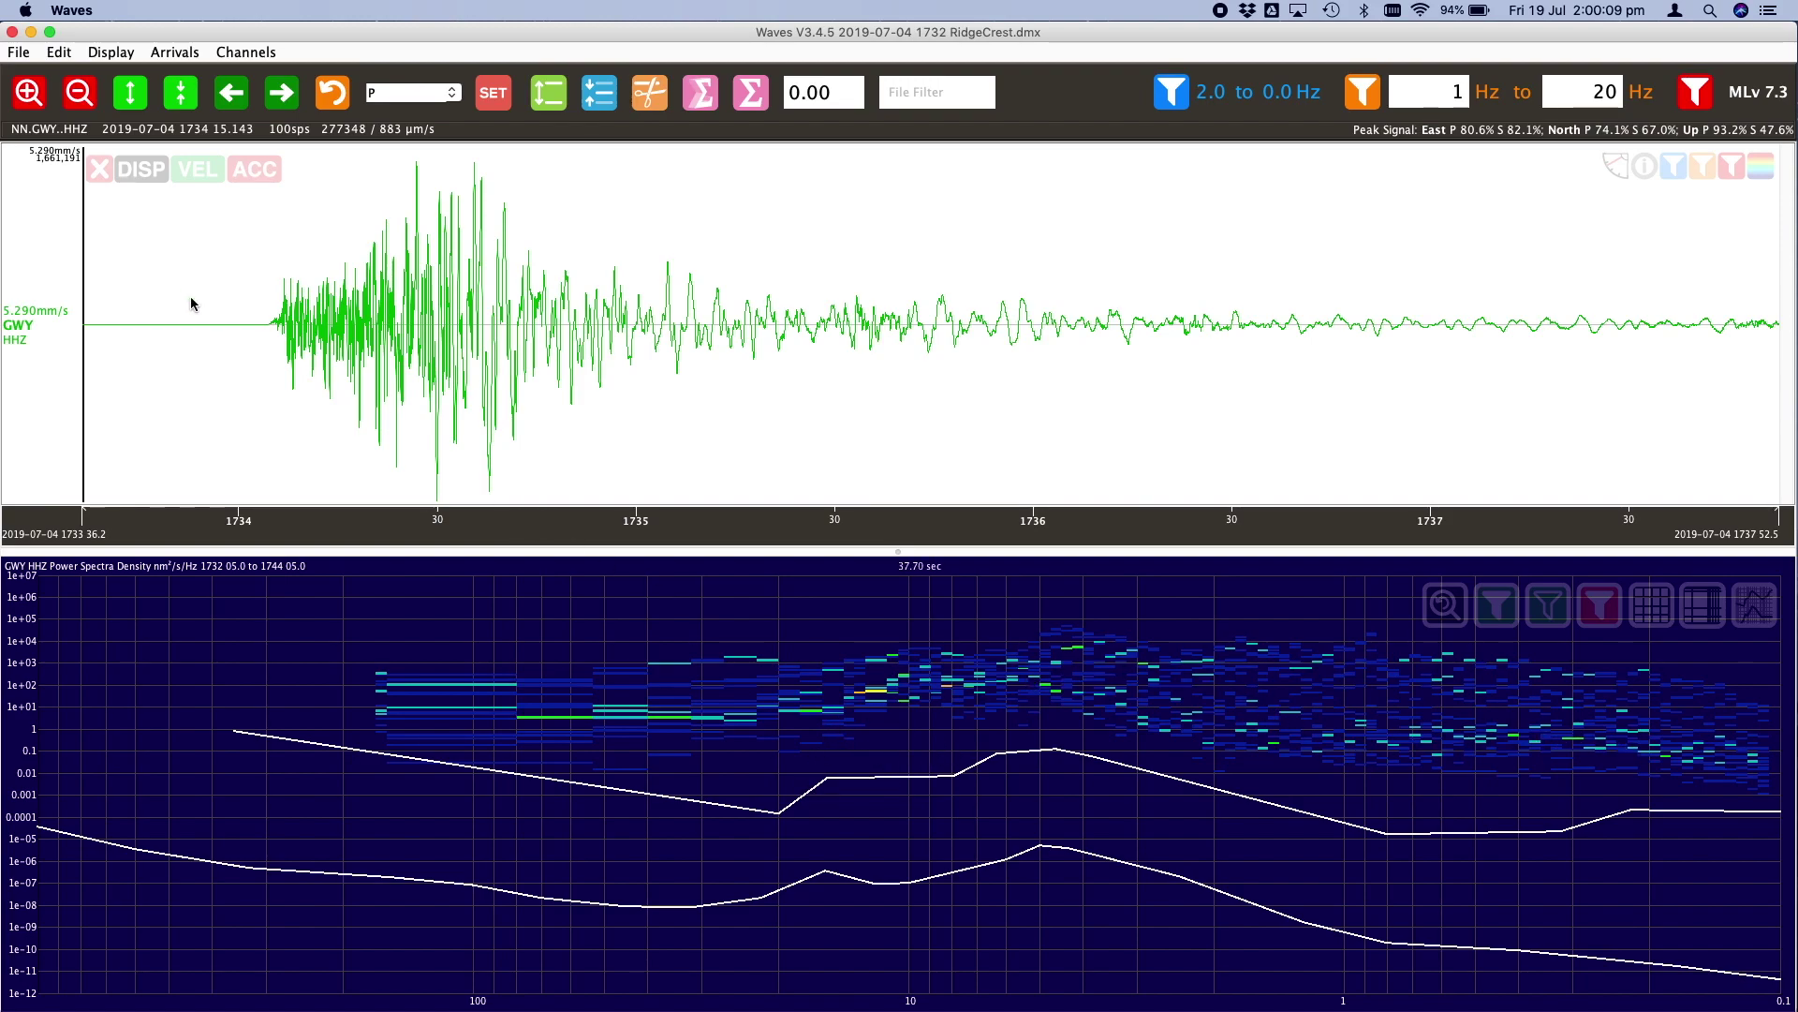
# Compute the PSD of the quiet pre-arrival stretch, then clear the selection and use log-log period axes
pyautogui.moveTo(257, 345); pyautogui.dragTo(94, 344)
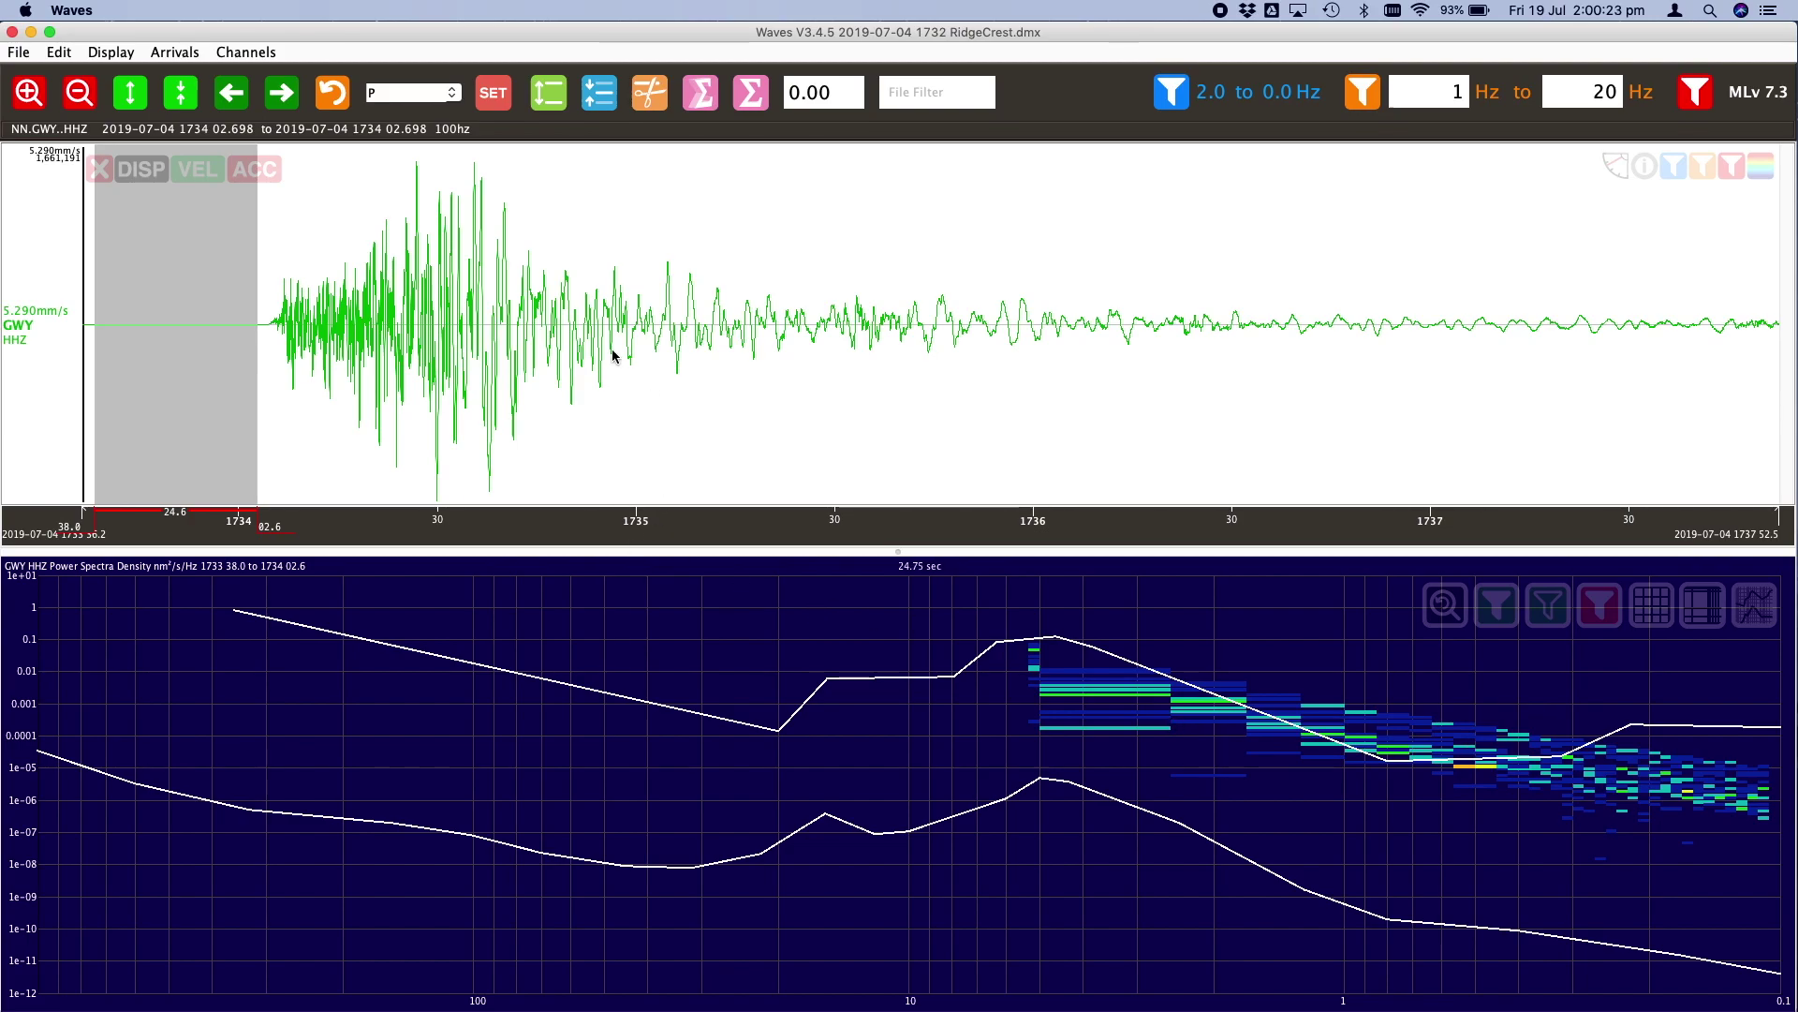
pyautogui.click(586, 339)
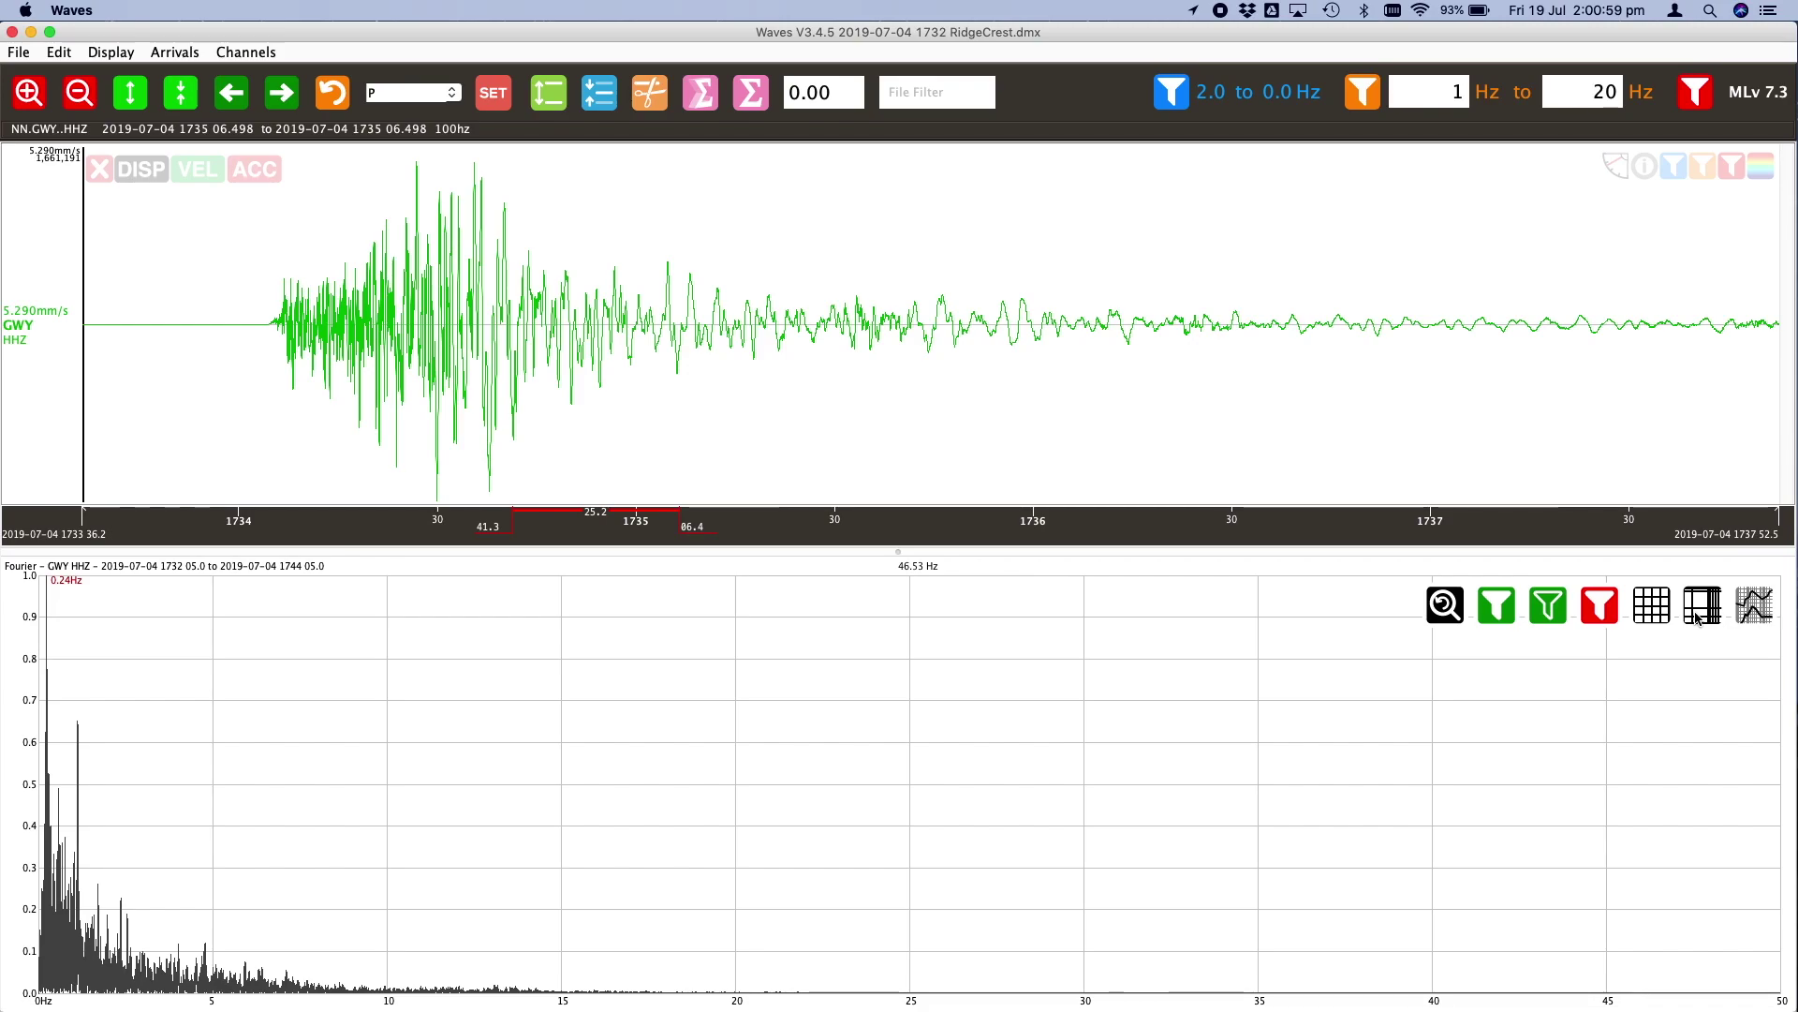
pyautogui.click(1697, 615)
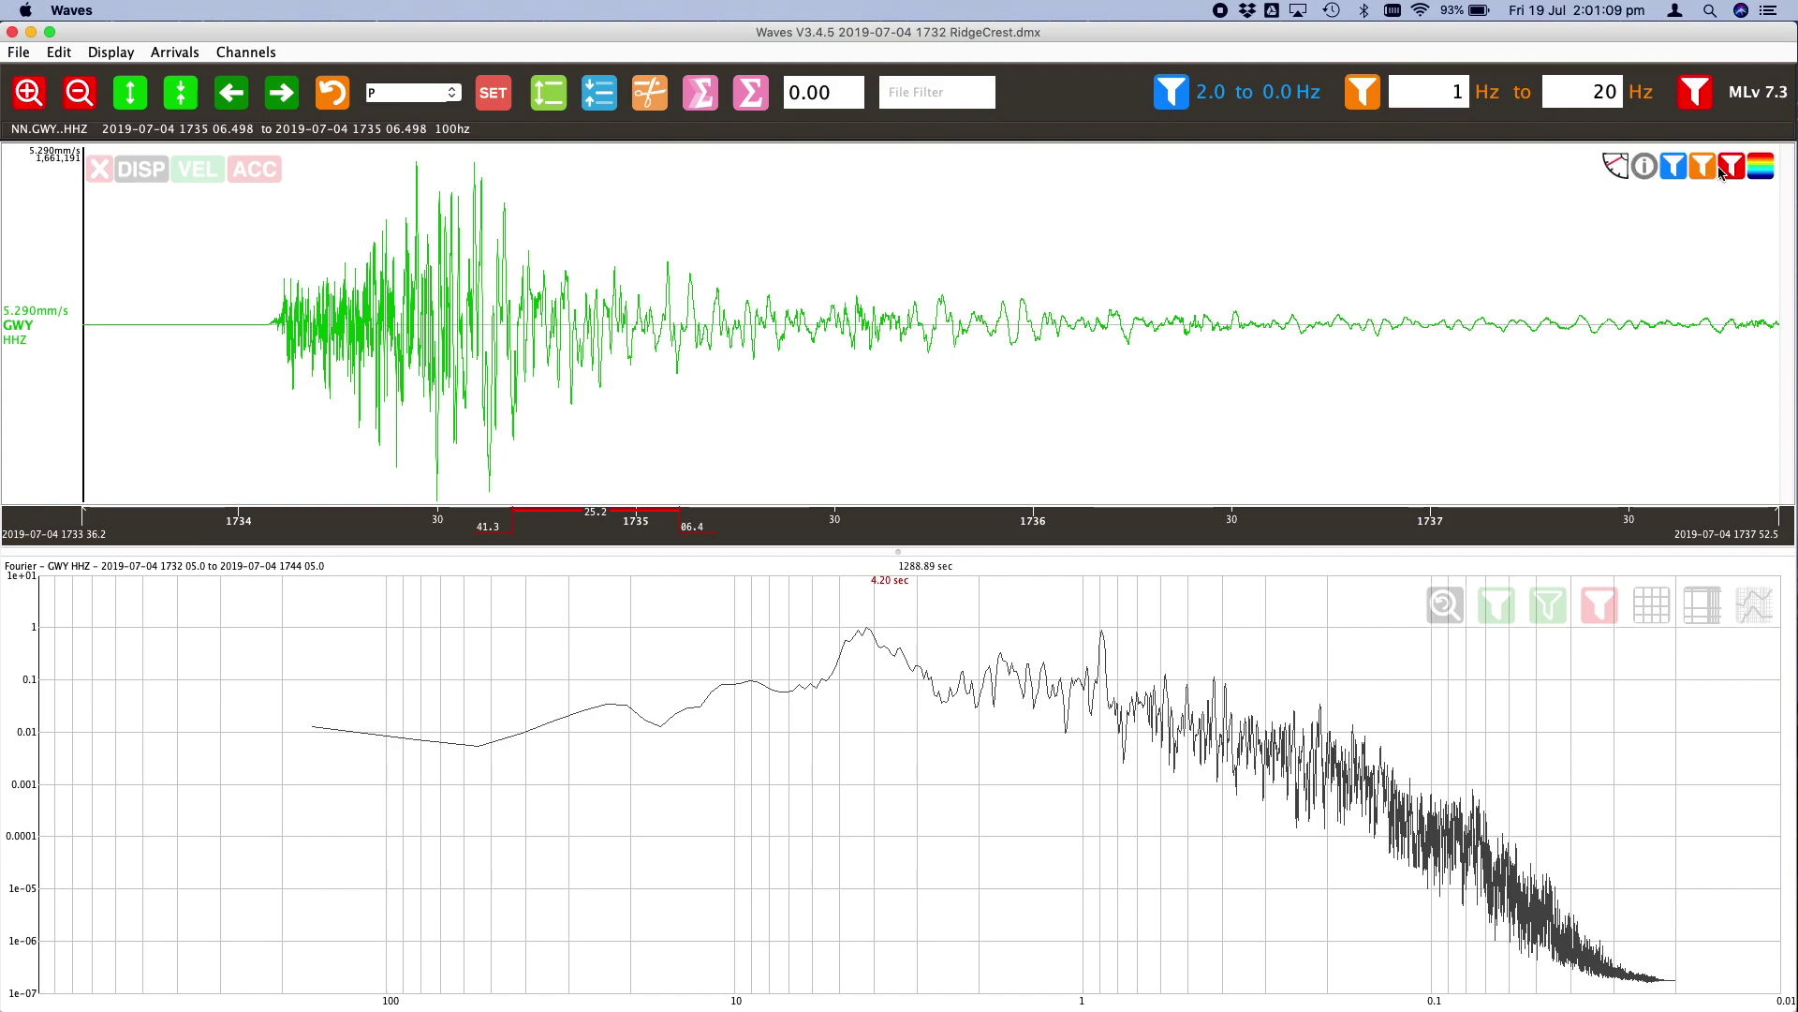
# Band-pass the GWY trace to the 0.958–7.953 Hz band marked on the spectrum, then remove the filter
pyautogui.click(1100, 773)
pyautogui.moveTo(1101, 773); pyautogui.dragTo(1397, 791)
pyautogui.click(1504, 608)
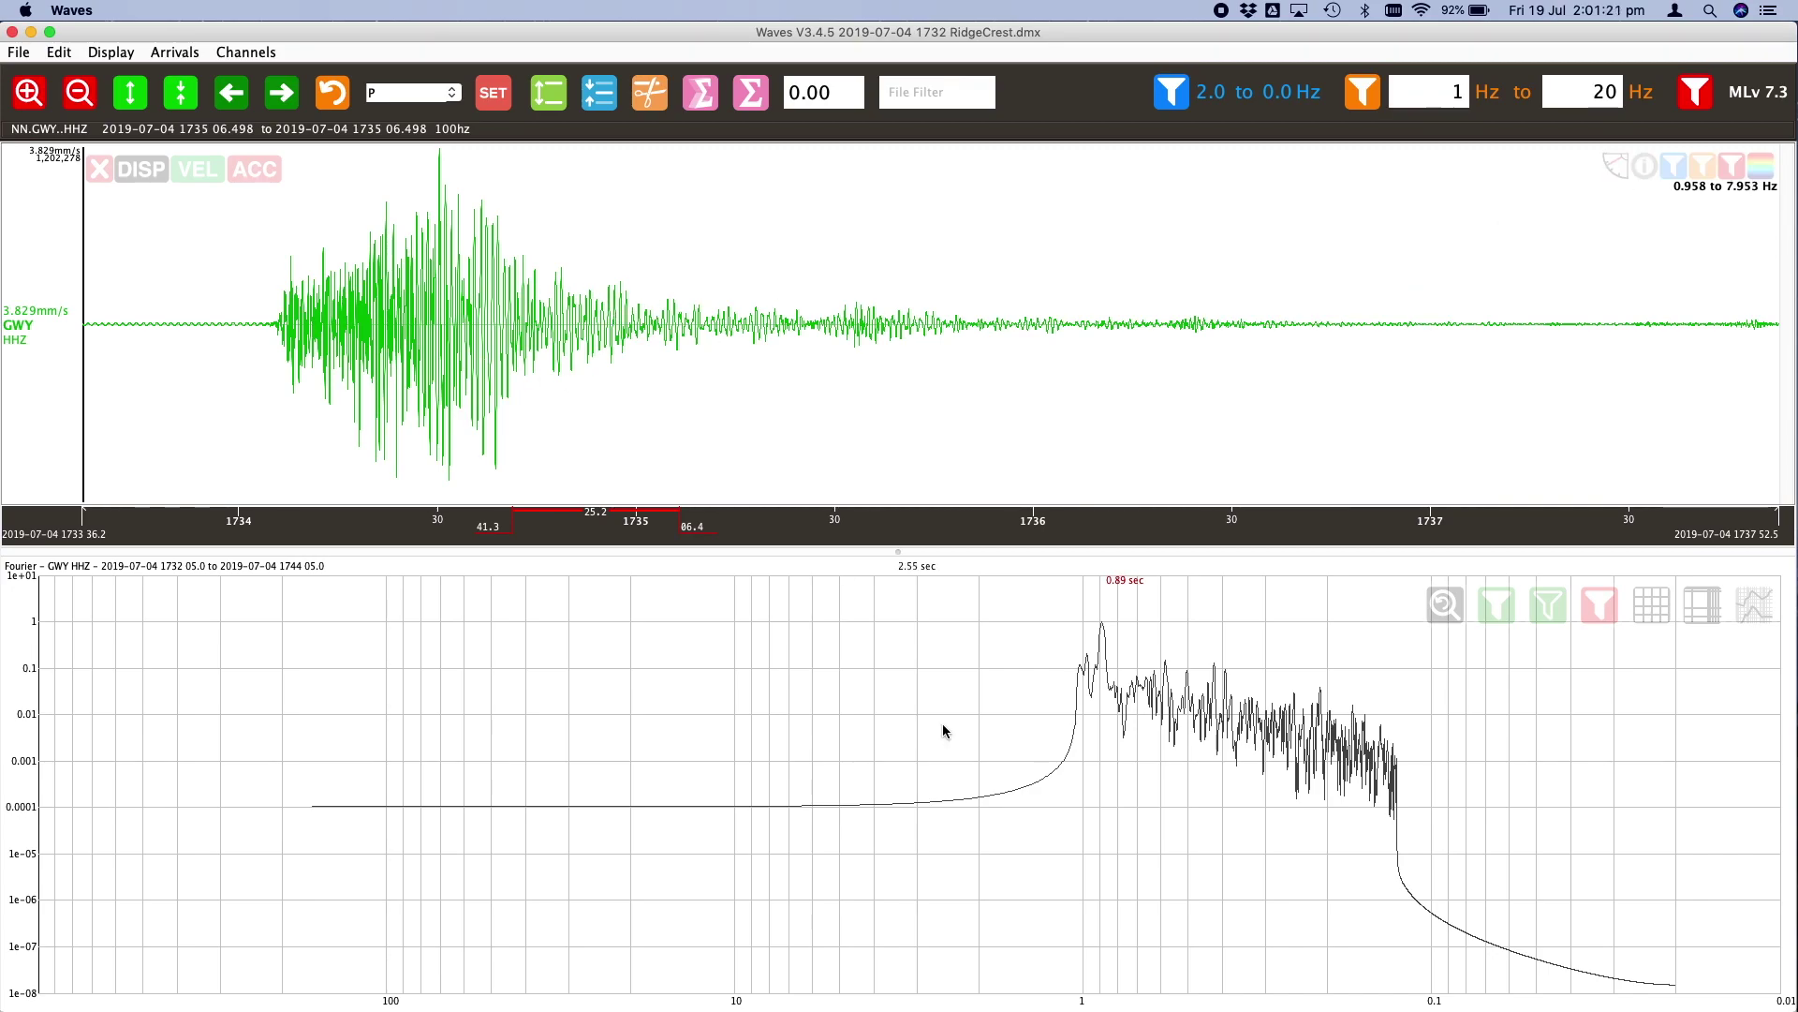
pyautogui.click(1610, 613)
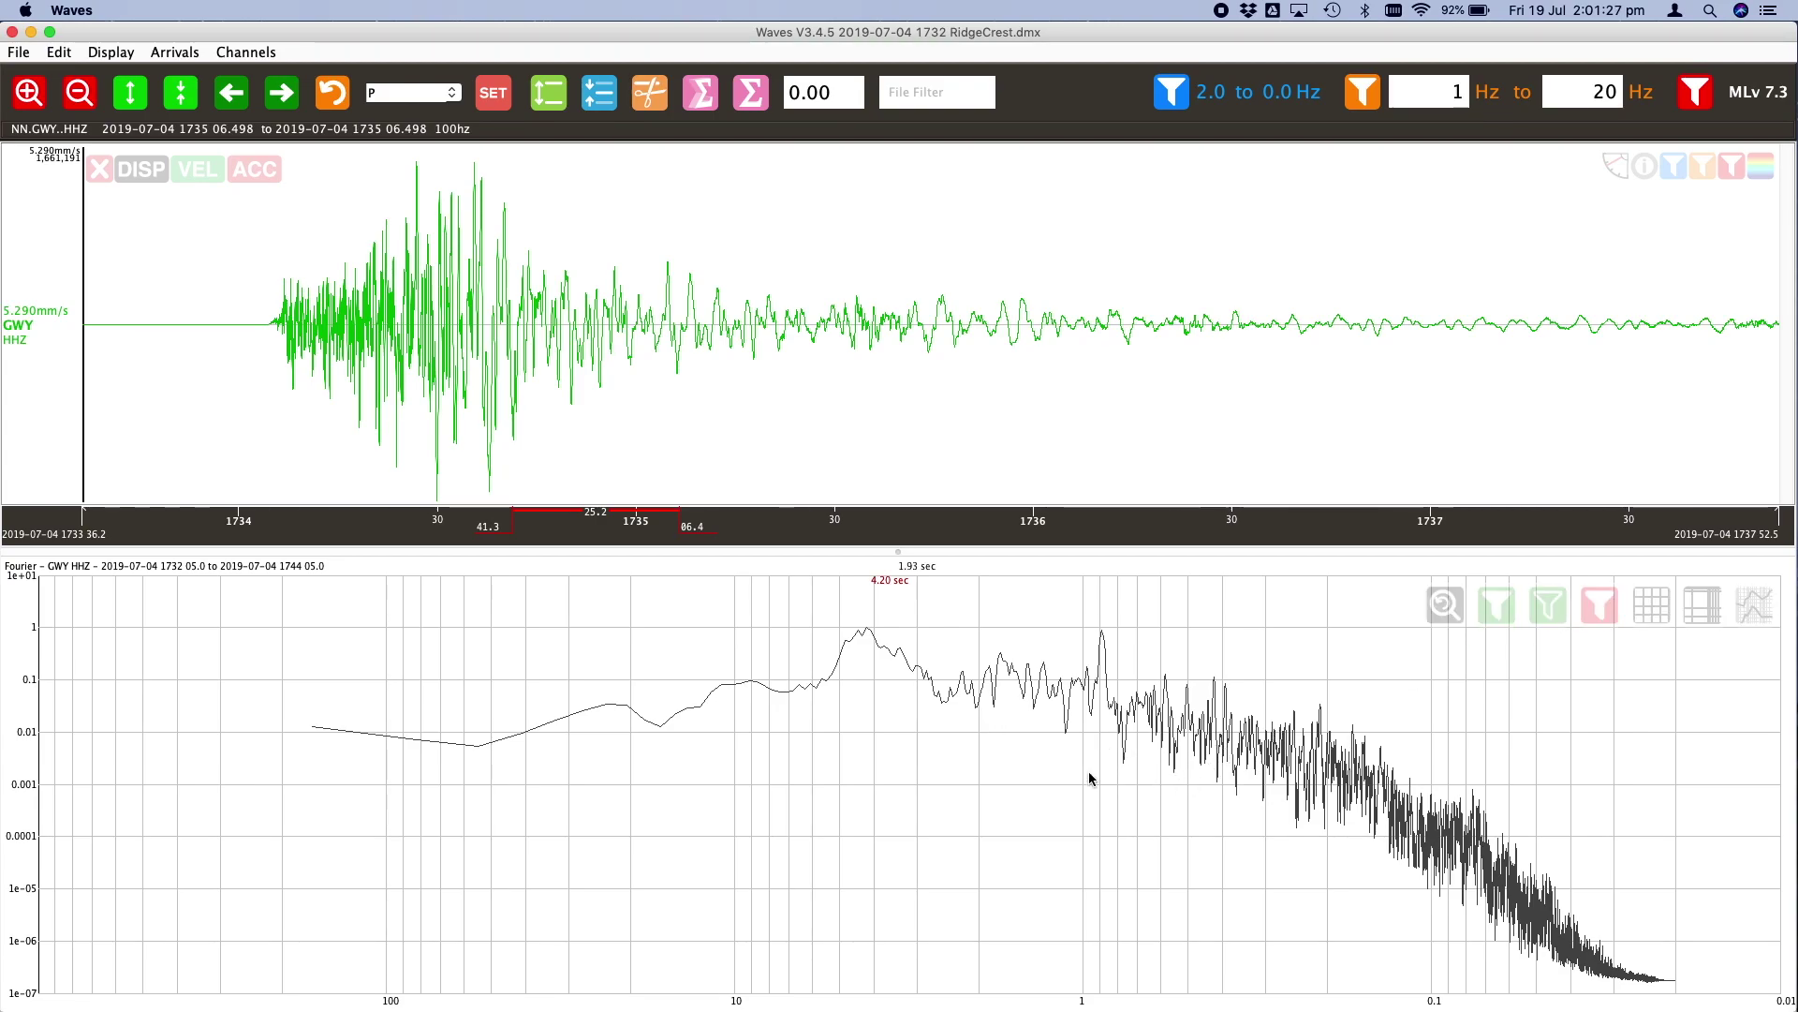
# Notch two marked frequency bands out of the GWY trace, including a narrow band below 1 Hz
pyautogui.moveTo(1421, 831); pyautogui.dragTo(1515, 837)
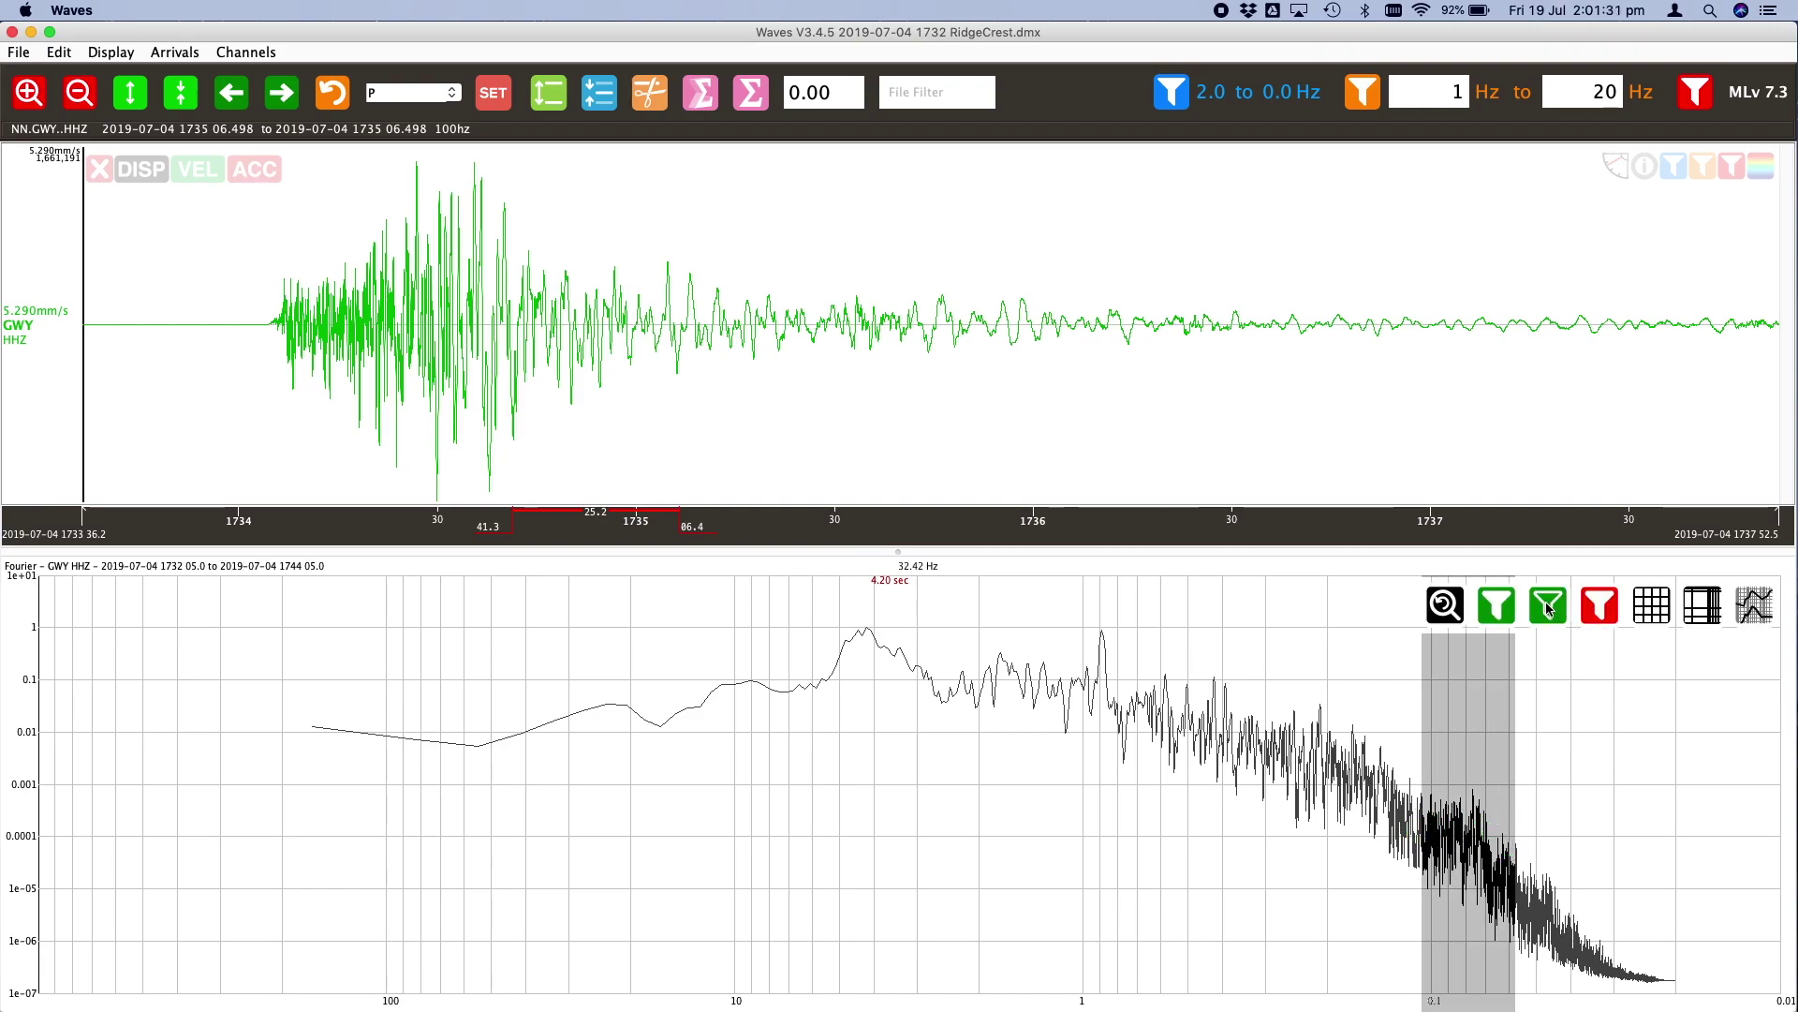
pyautogui.click(1547, 606)
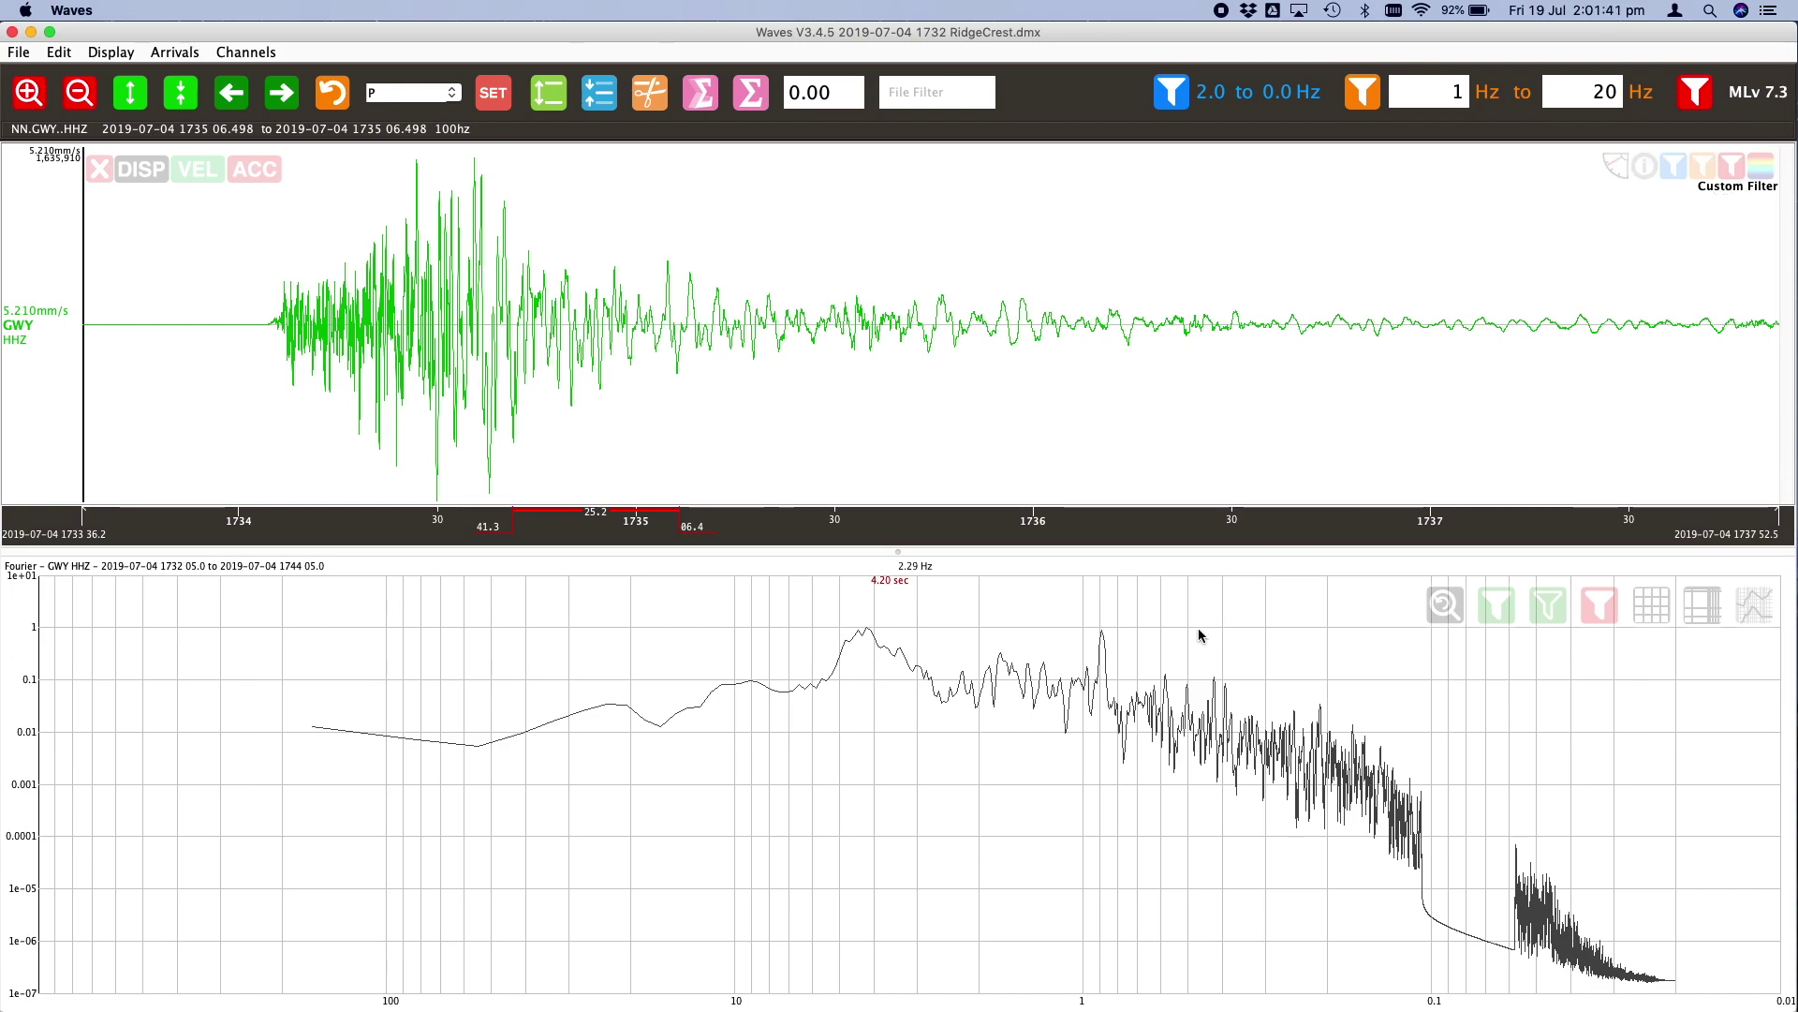
pyautogui.moveTo(1200, 740); pyautogui.dragTo(1272, 738)
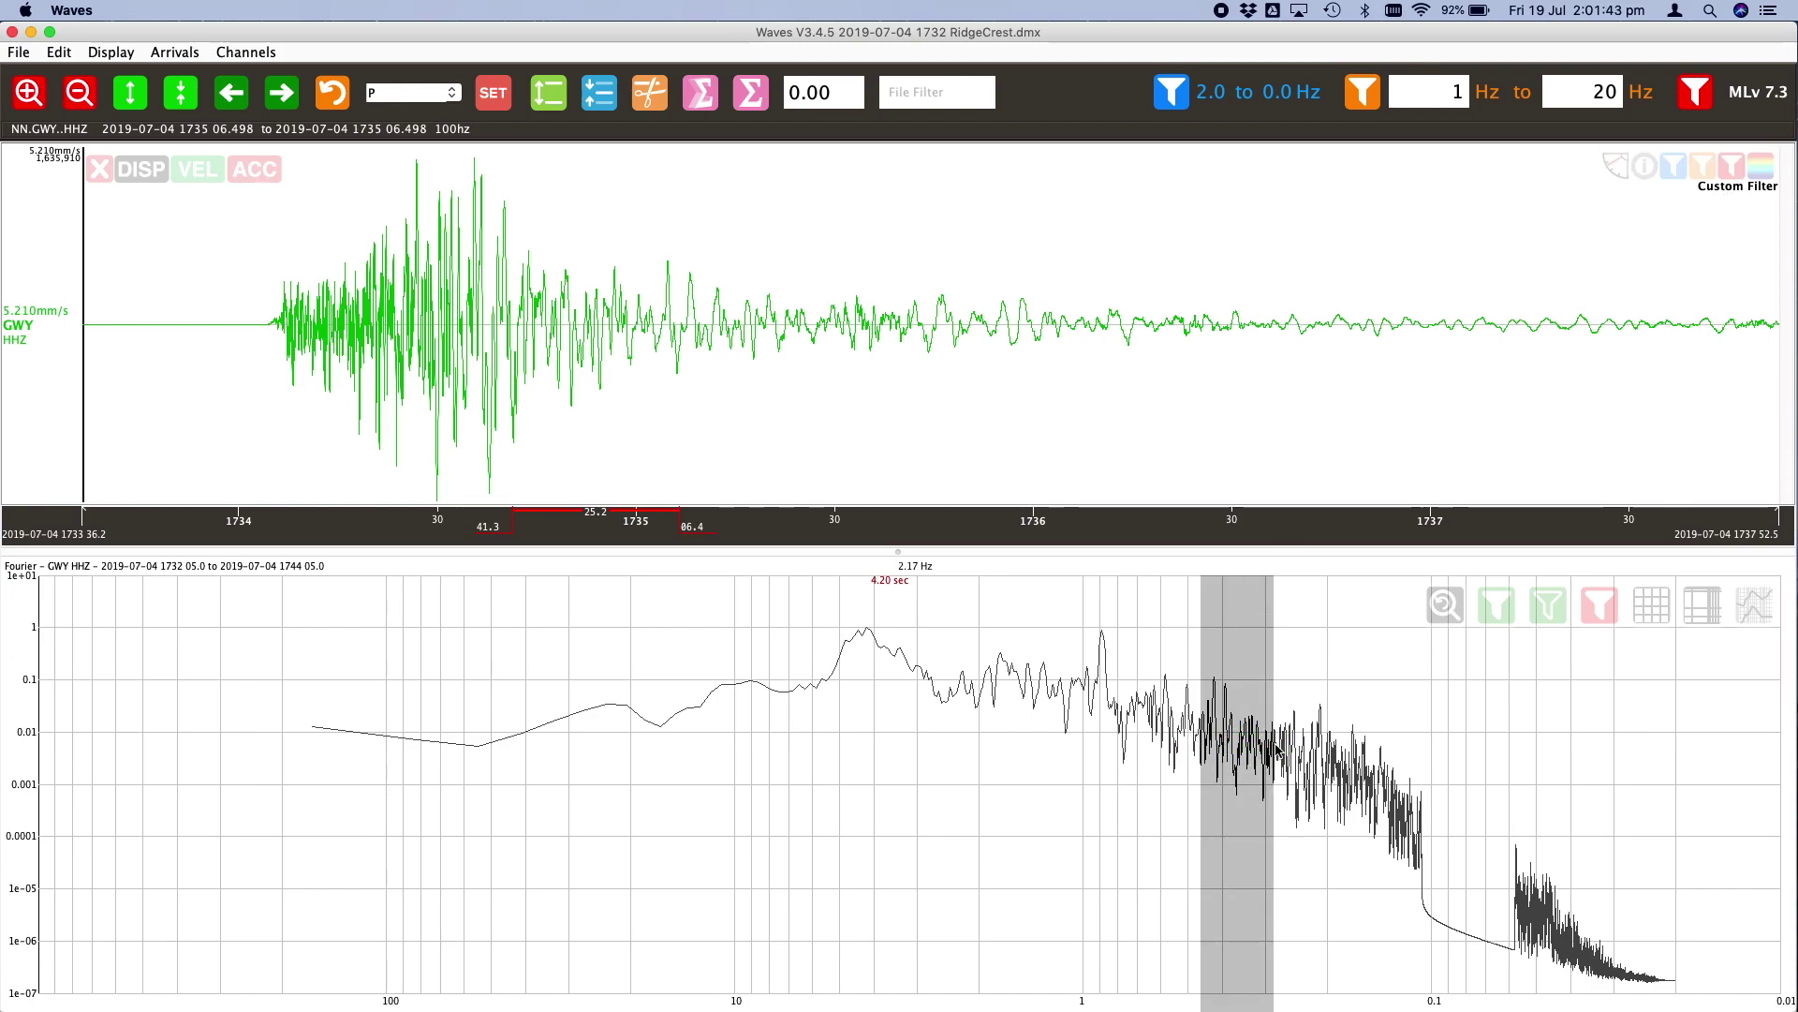
pyautogui.click(1544, 604)
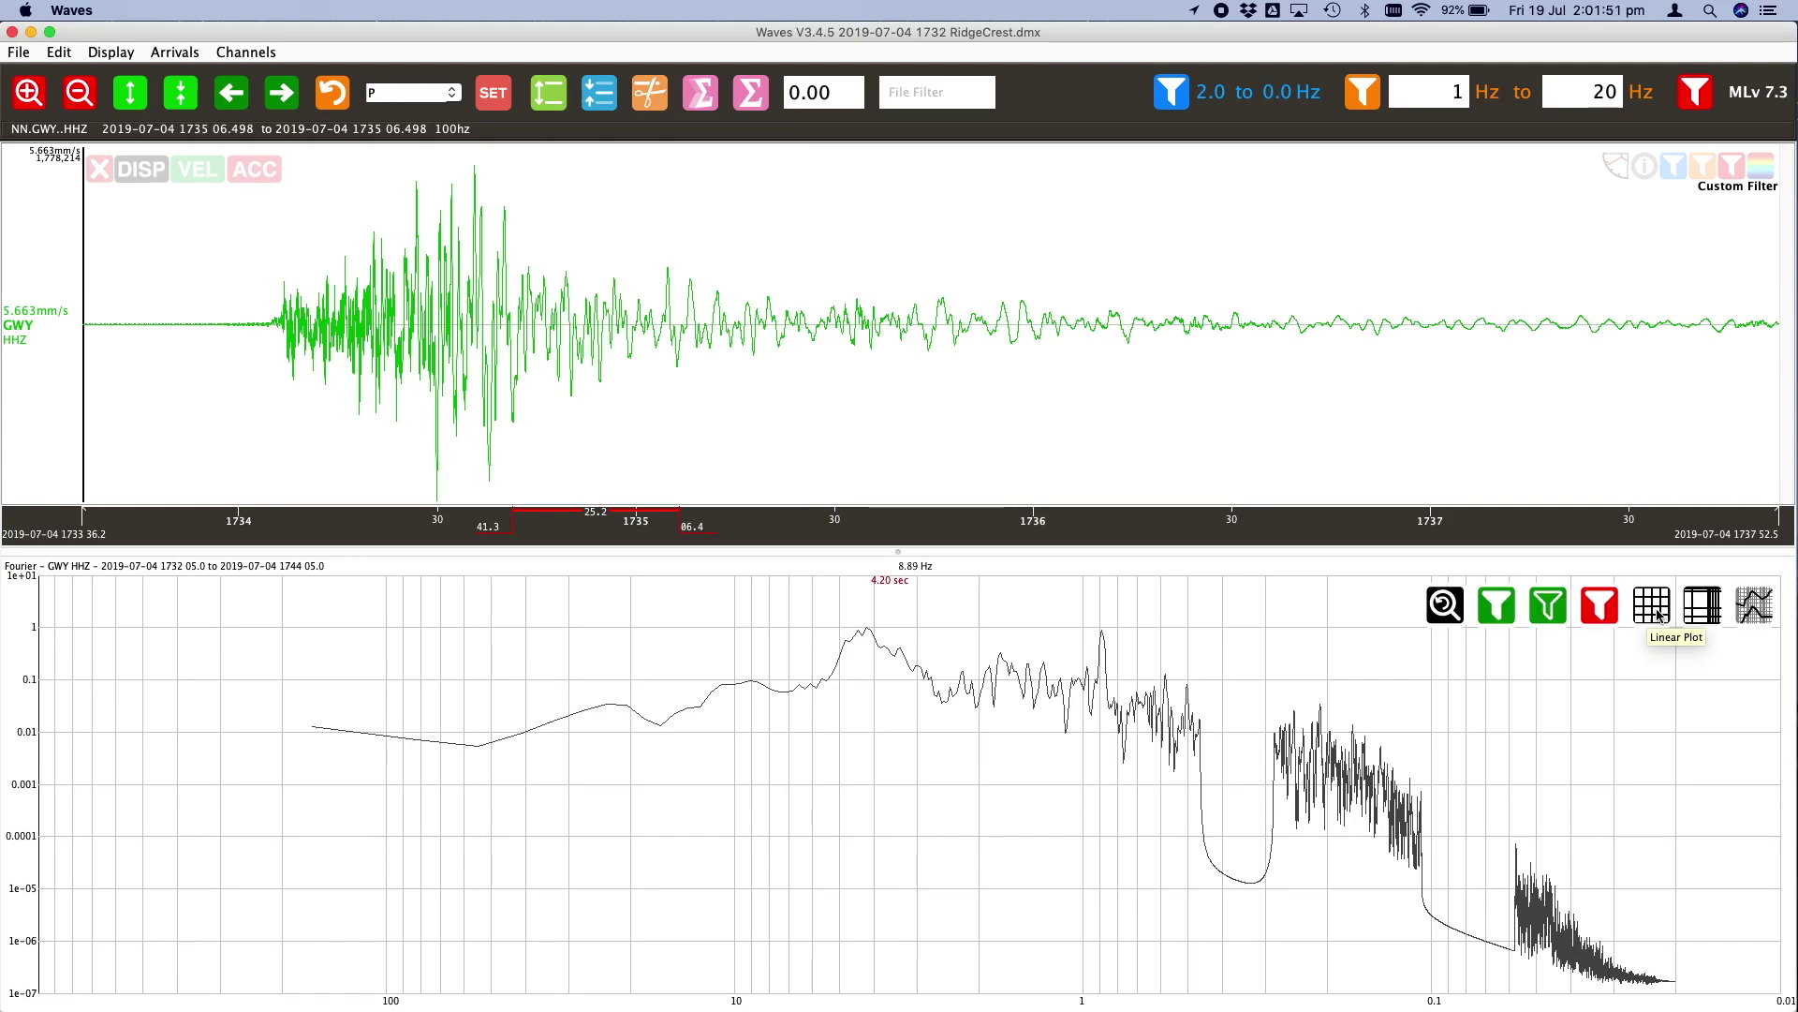
# Switch to the PSD plot, notch a band near 1 Hz, then clear the custom filter
pyautogui.click(1689, 611)
pyautogui.moveTo(981, 749); pyautogui.dragTo(1102, 749)
pyautogui.click(1548, 606)
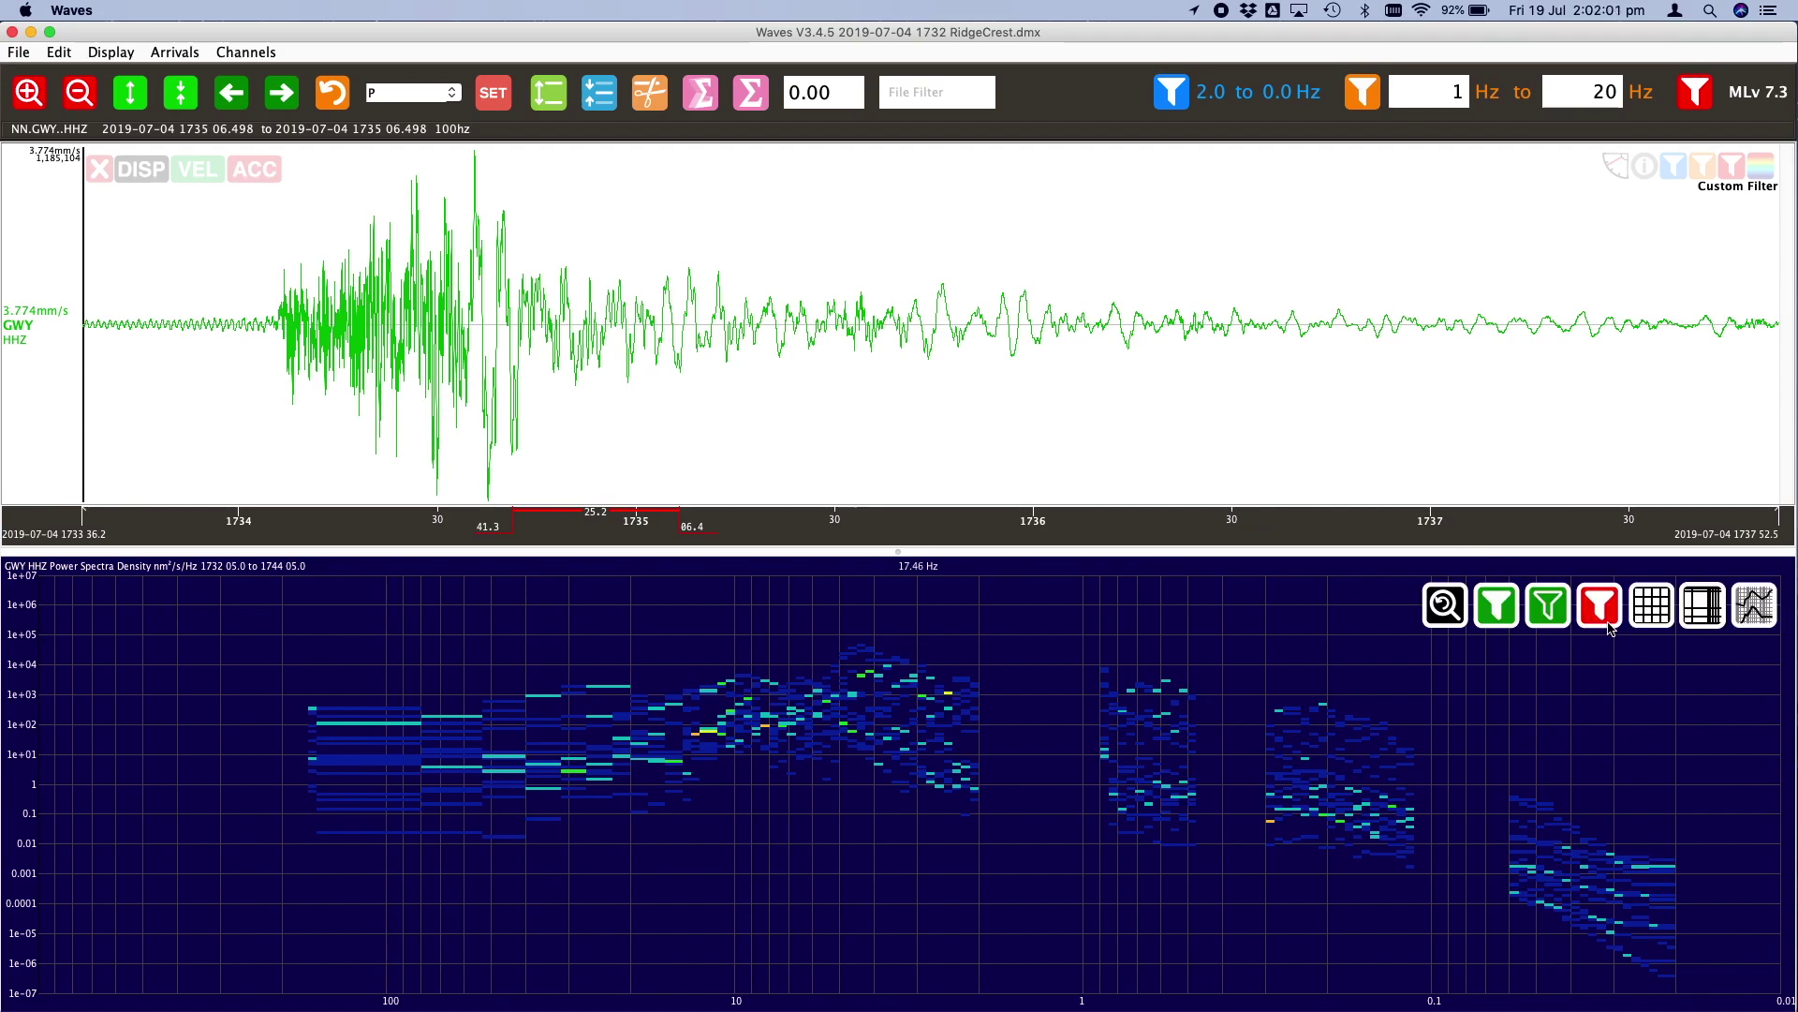
pyautogui.click(1732, 165)
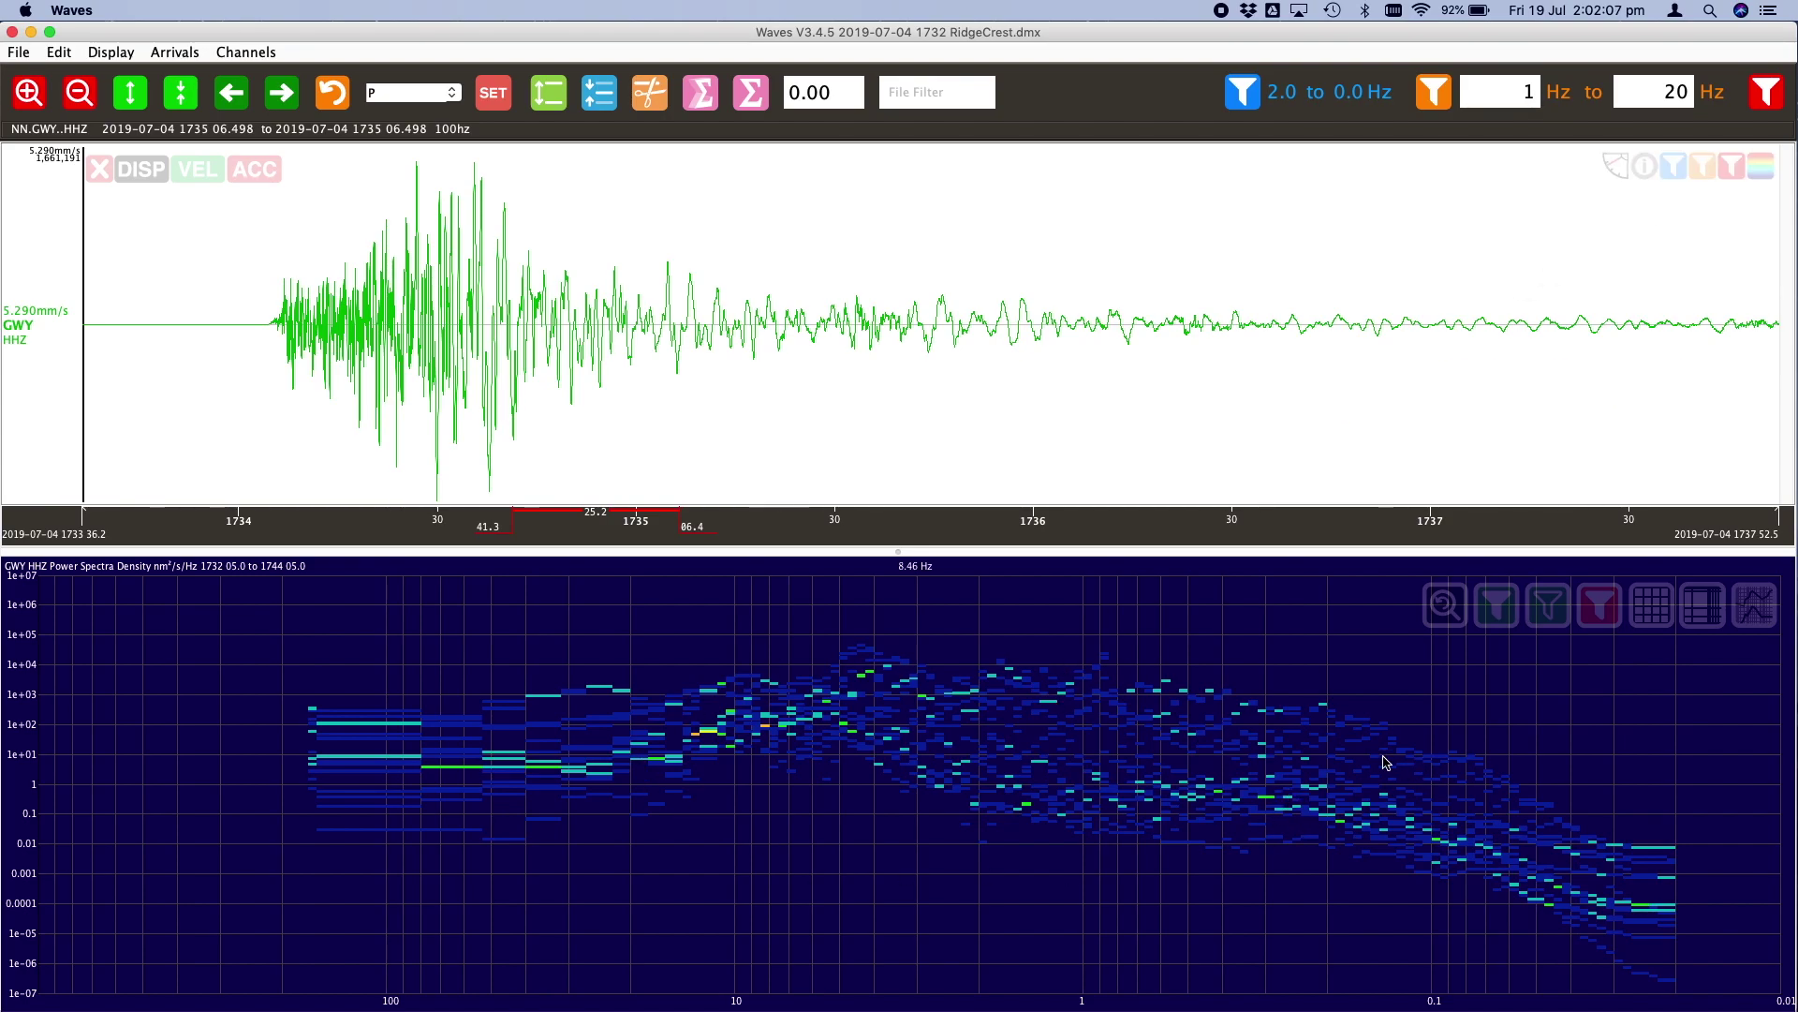
# Close the PSD panel and open a GWY spectrogram with a linear 0–50 Hz frequency axis
pyautogui.click(891, 549)
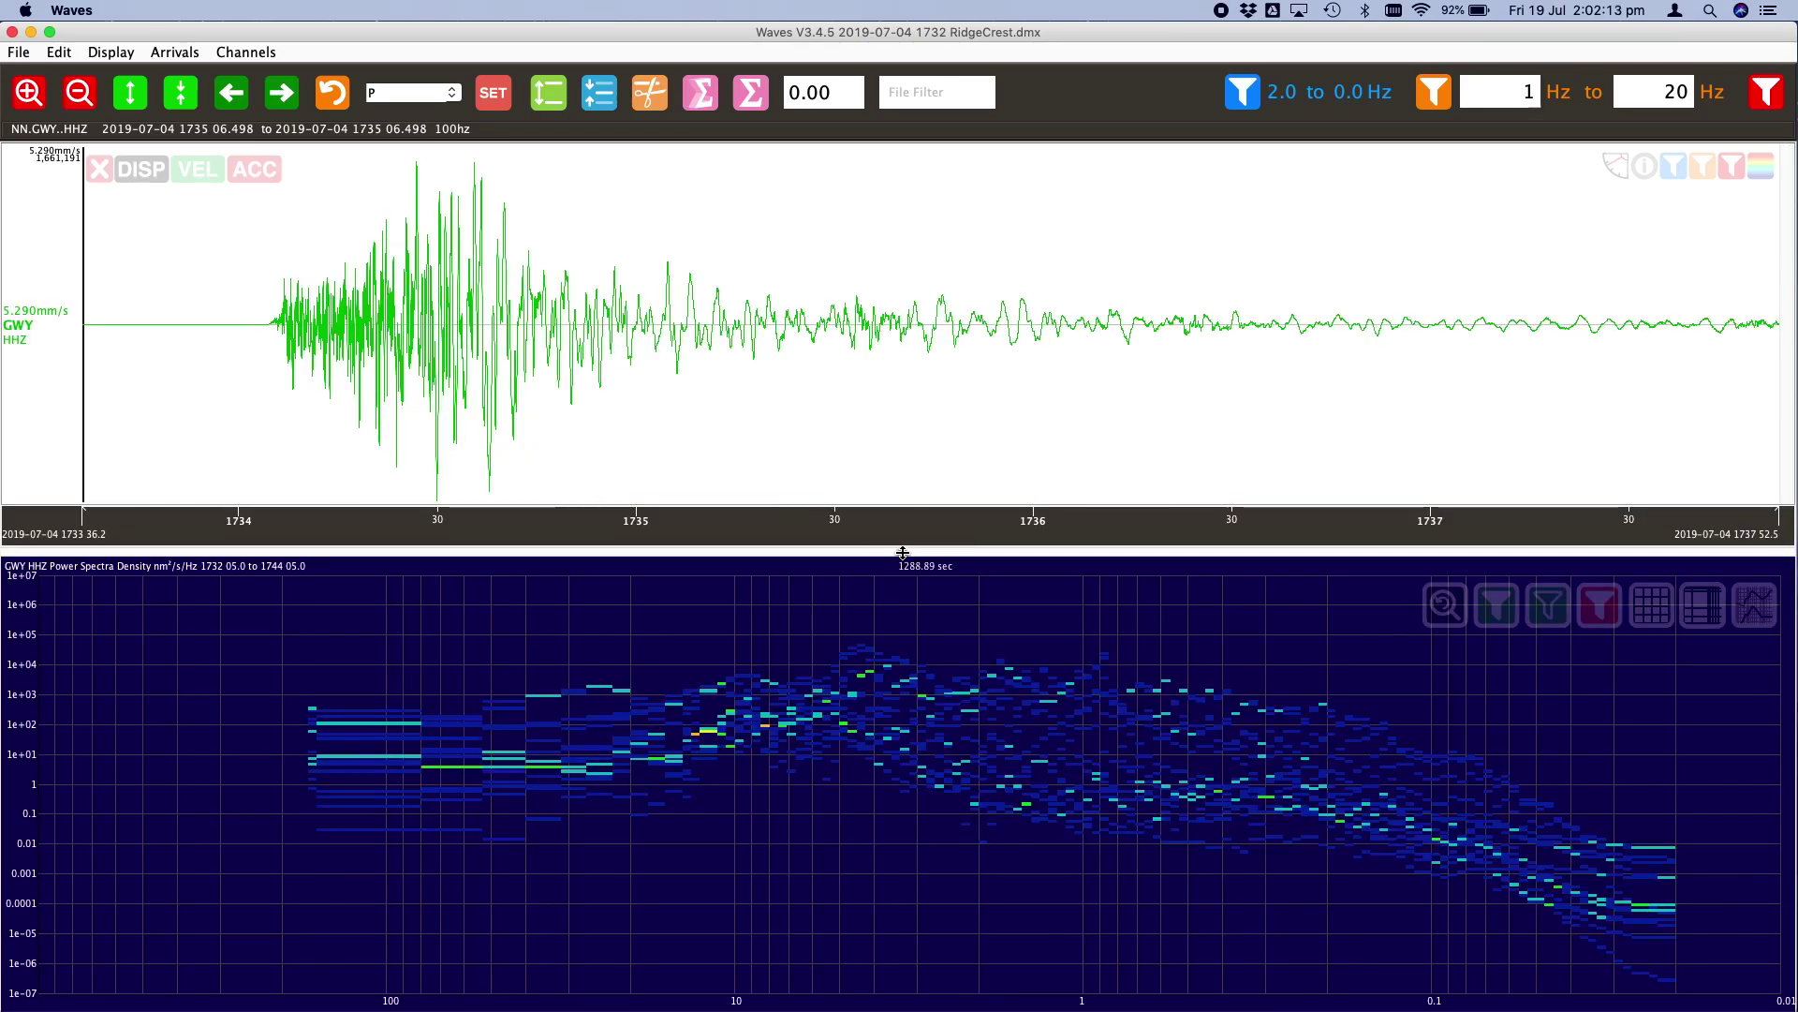
pyautogui.click(892, 549)
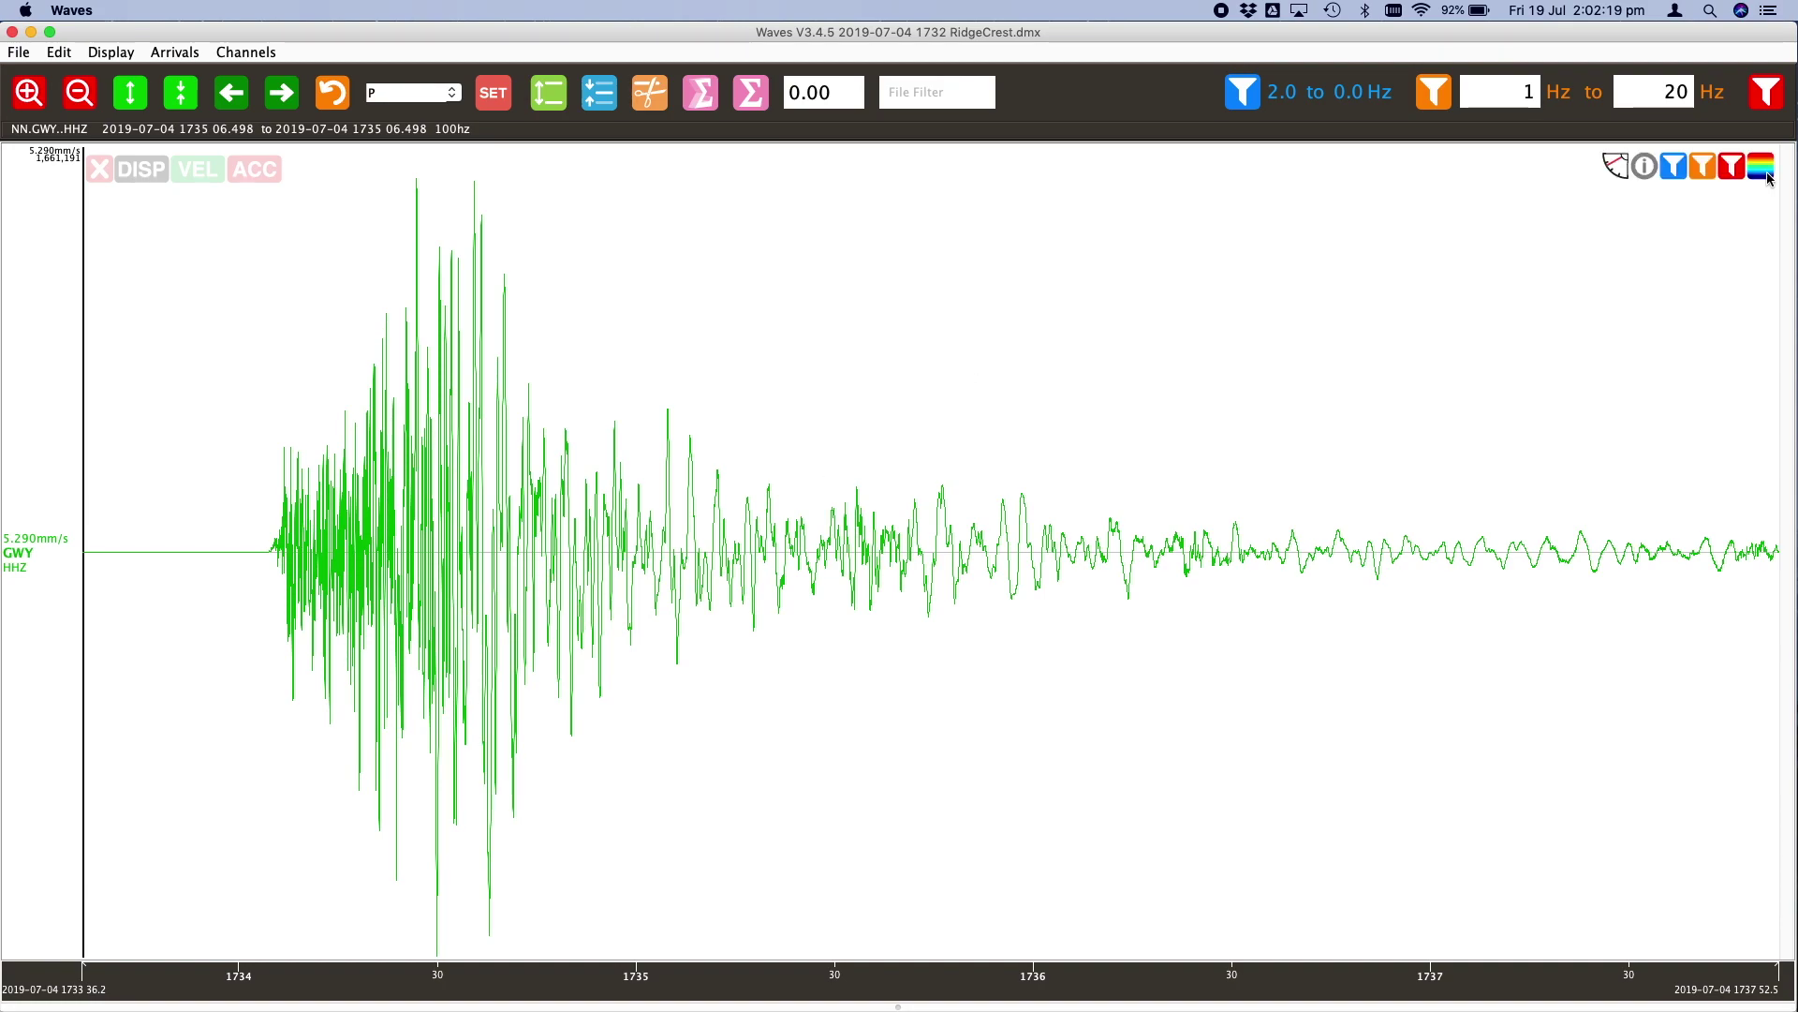
pyautogui.click(1767, 176)
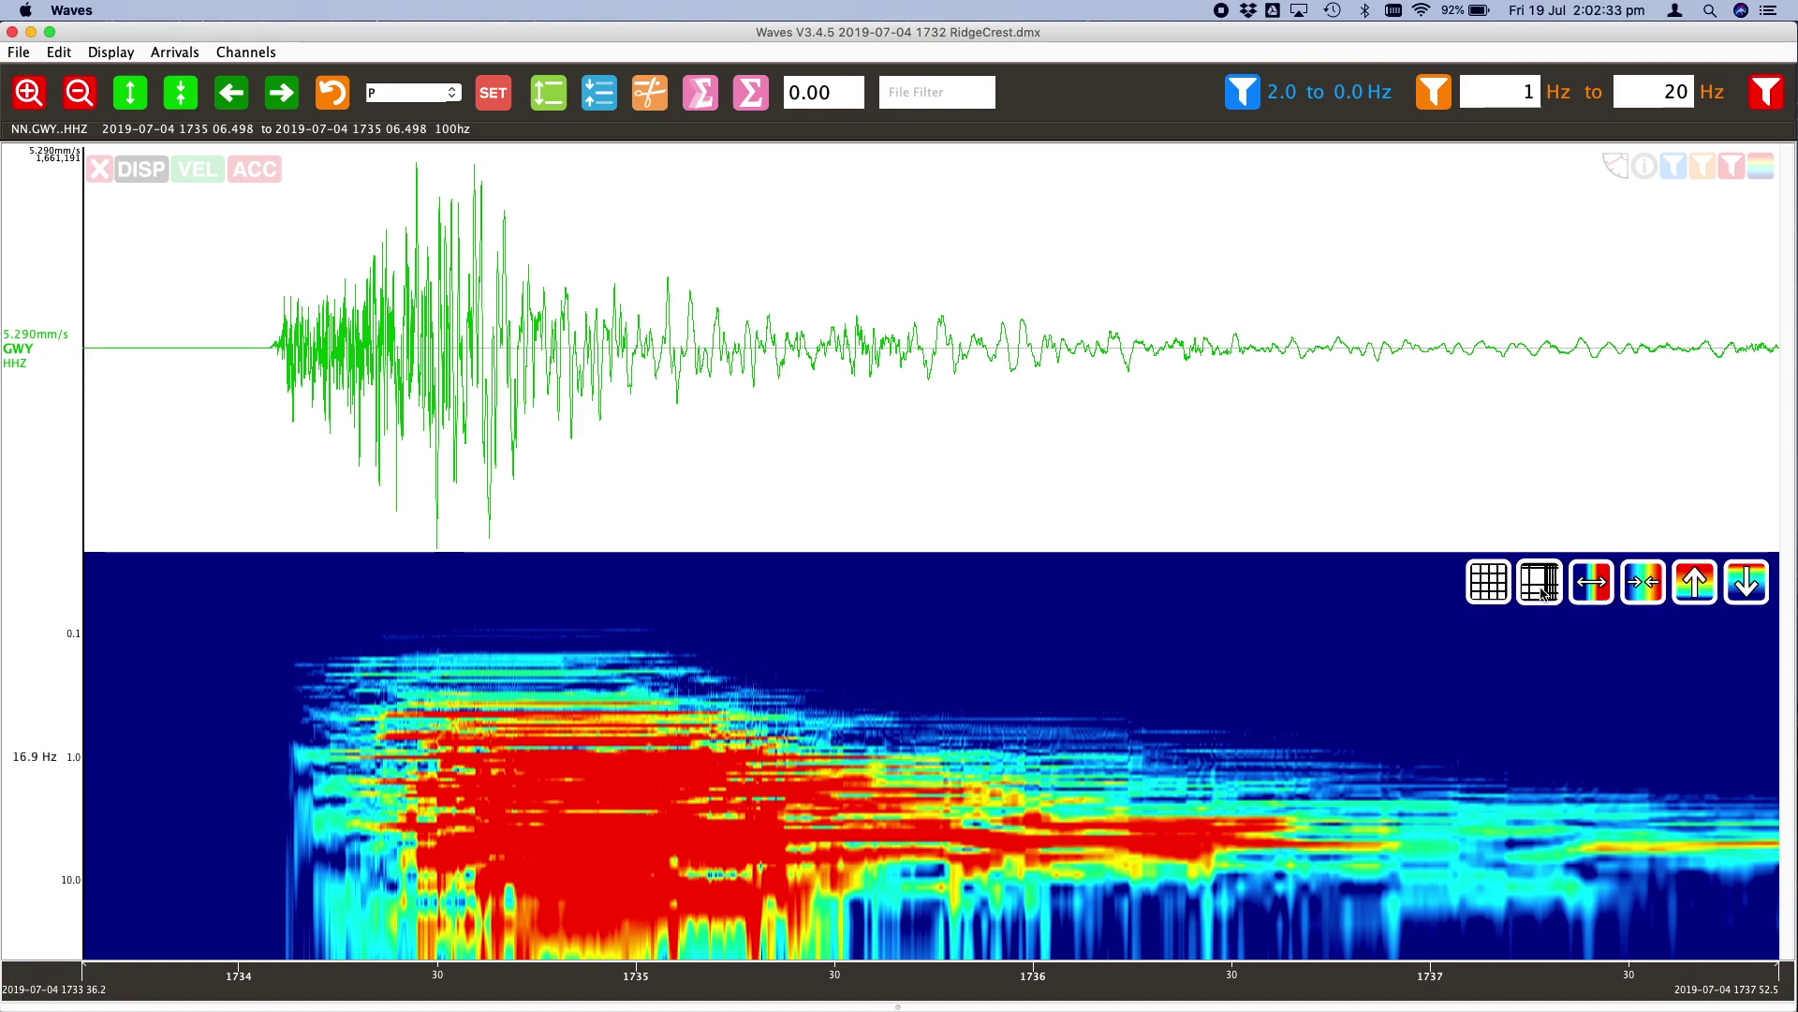
pyautogui.click(1489, 592)
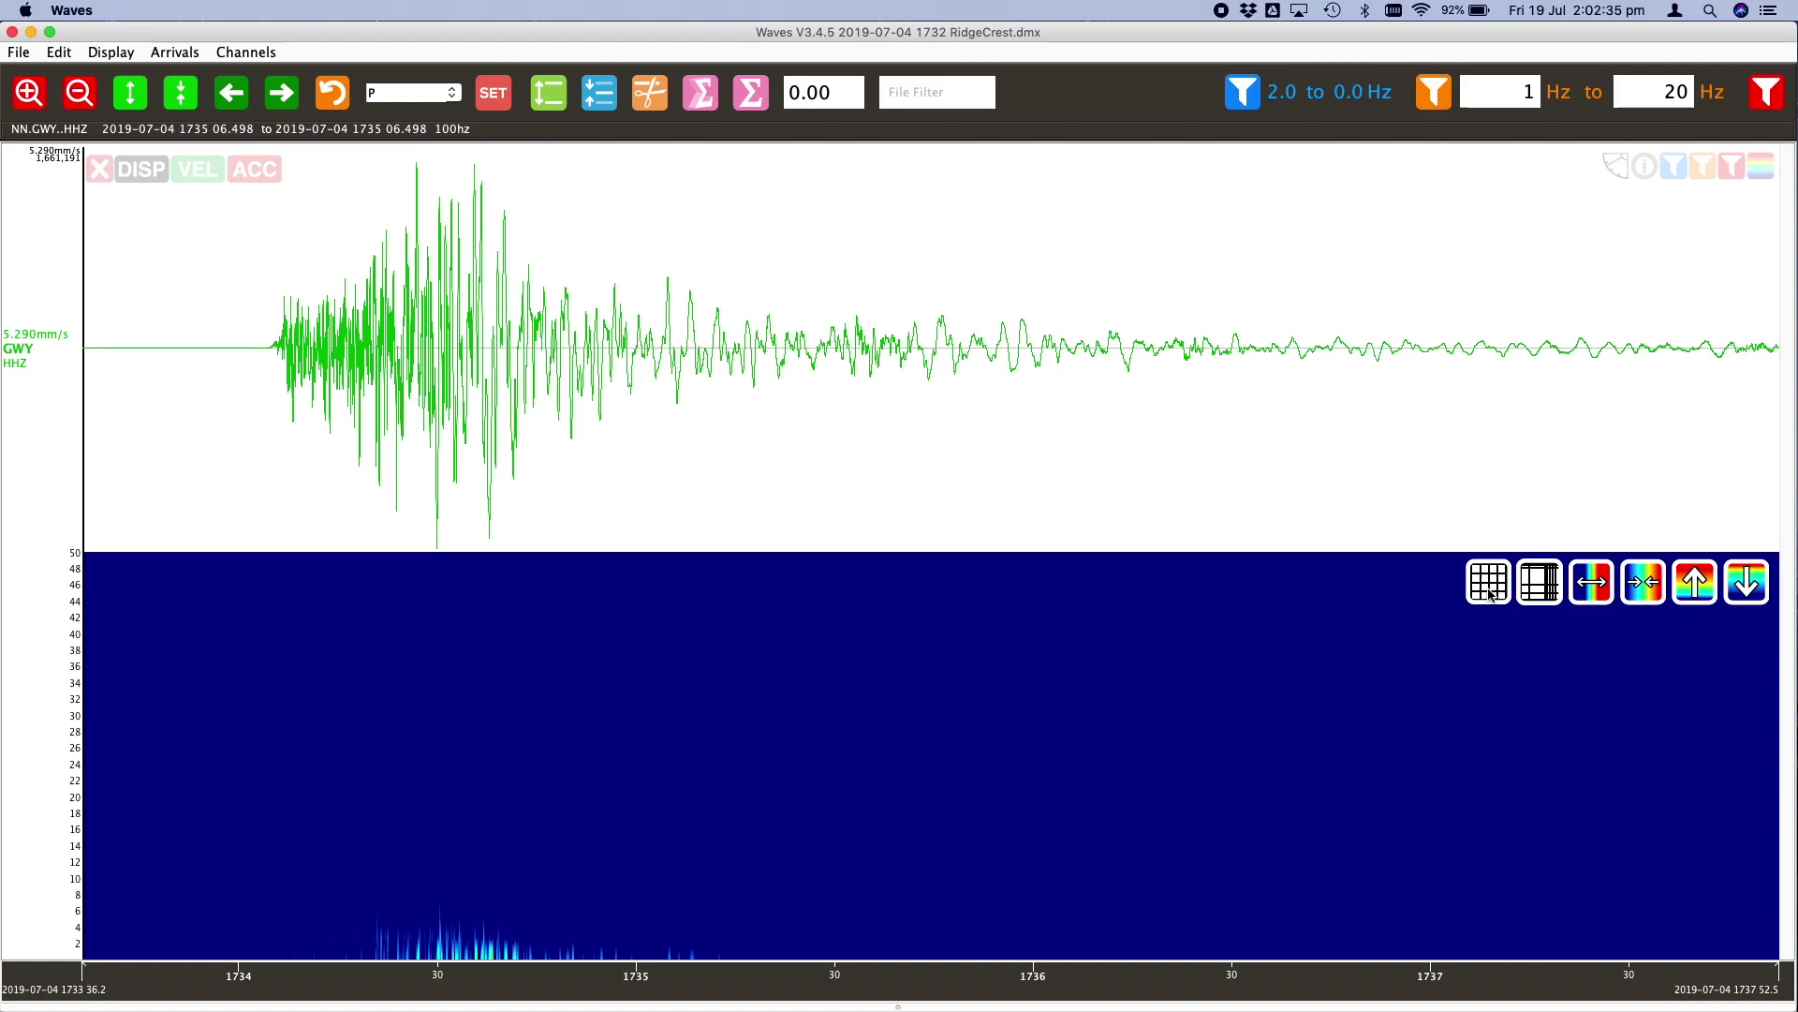
# Restore the spectrogram's log frequency axis, then stretch and compress its colour range
pyautogui.click(1489, 592)
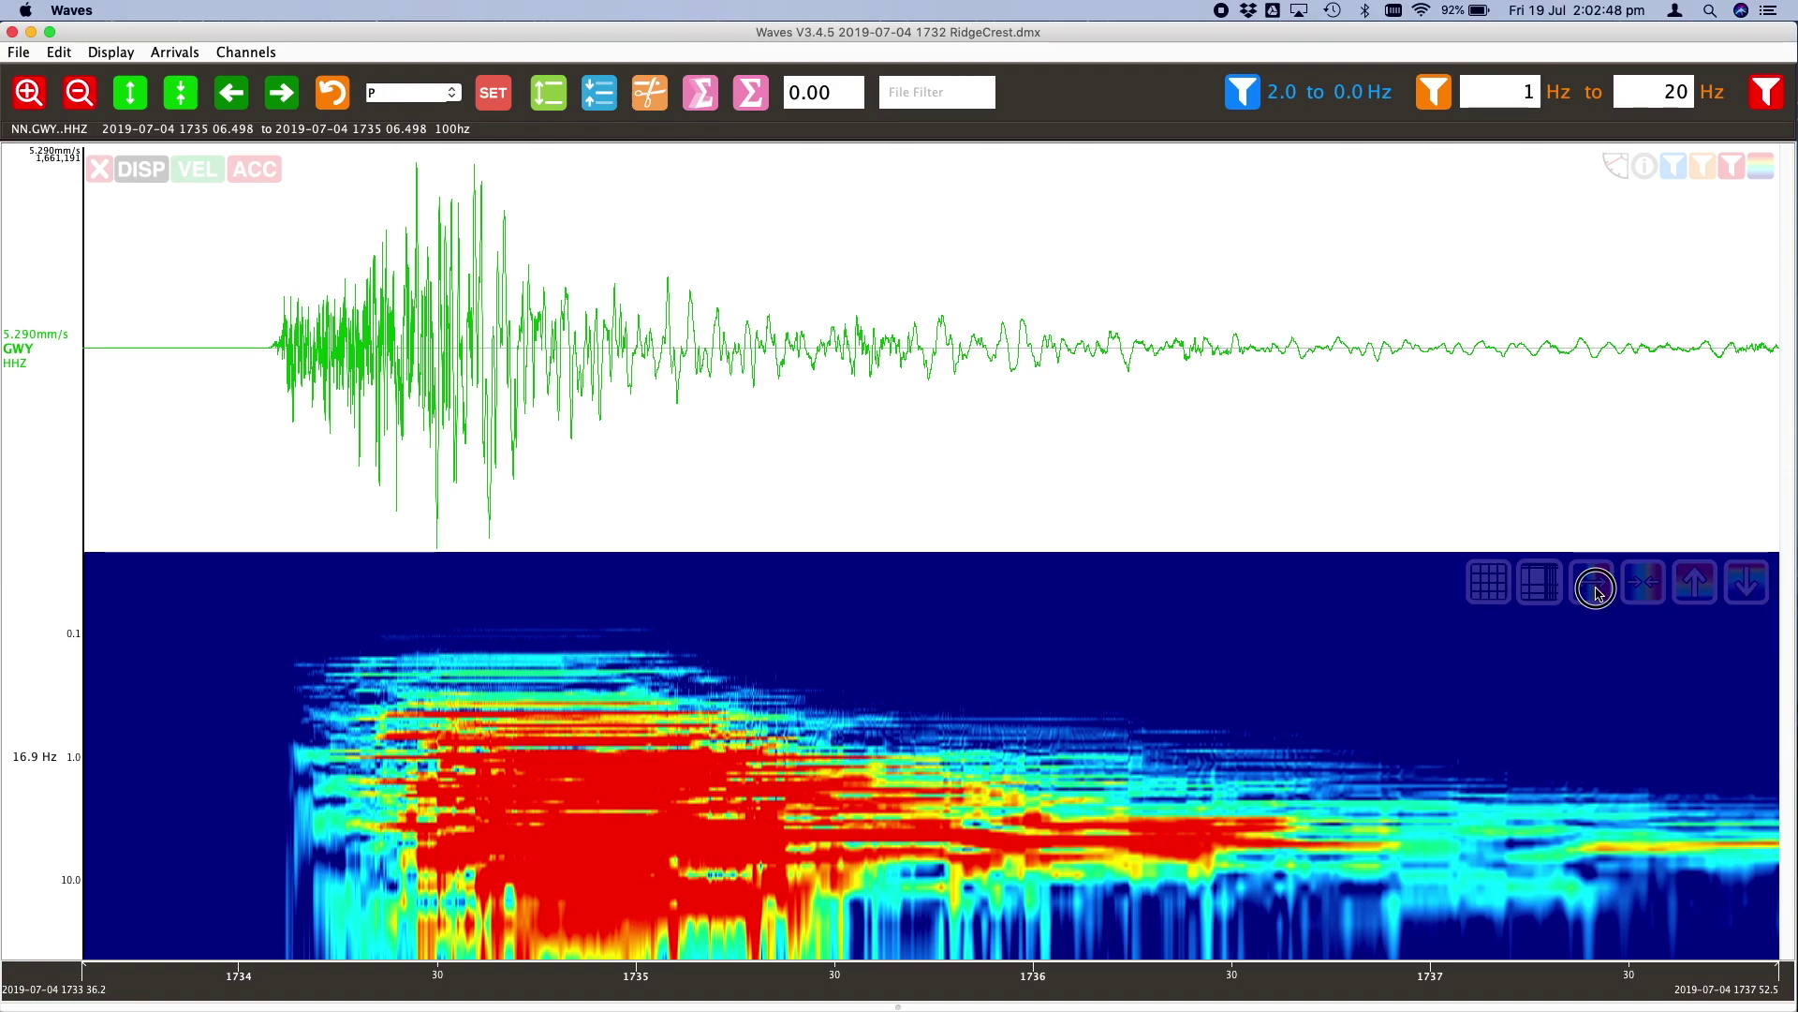
pyautogui.click(1592, 583)
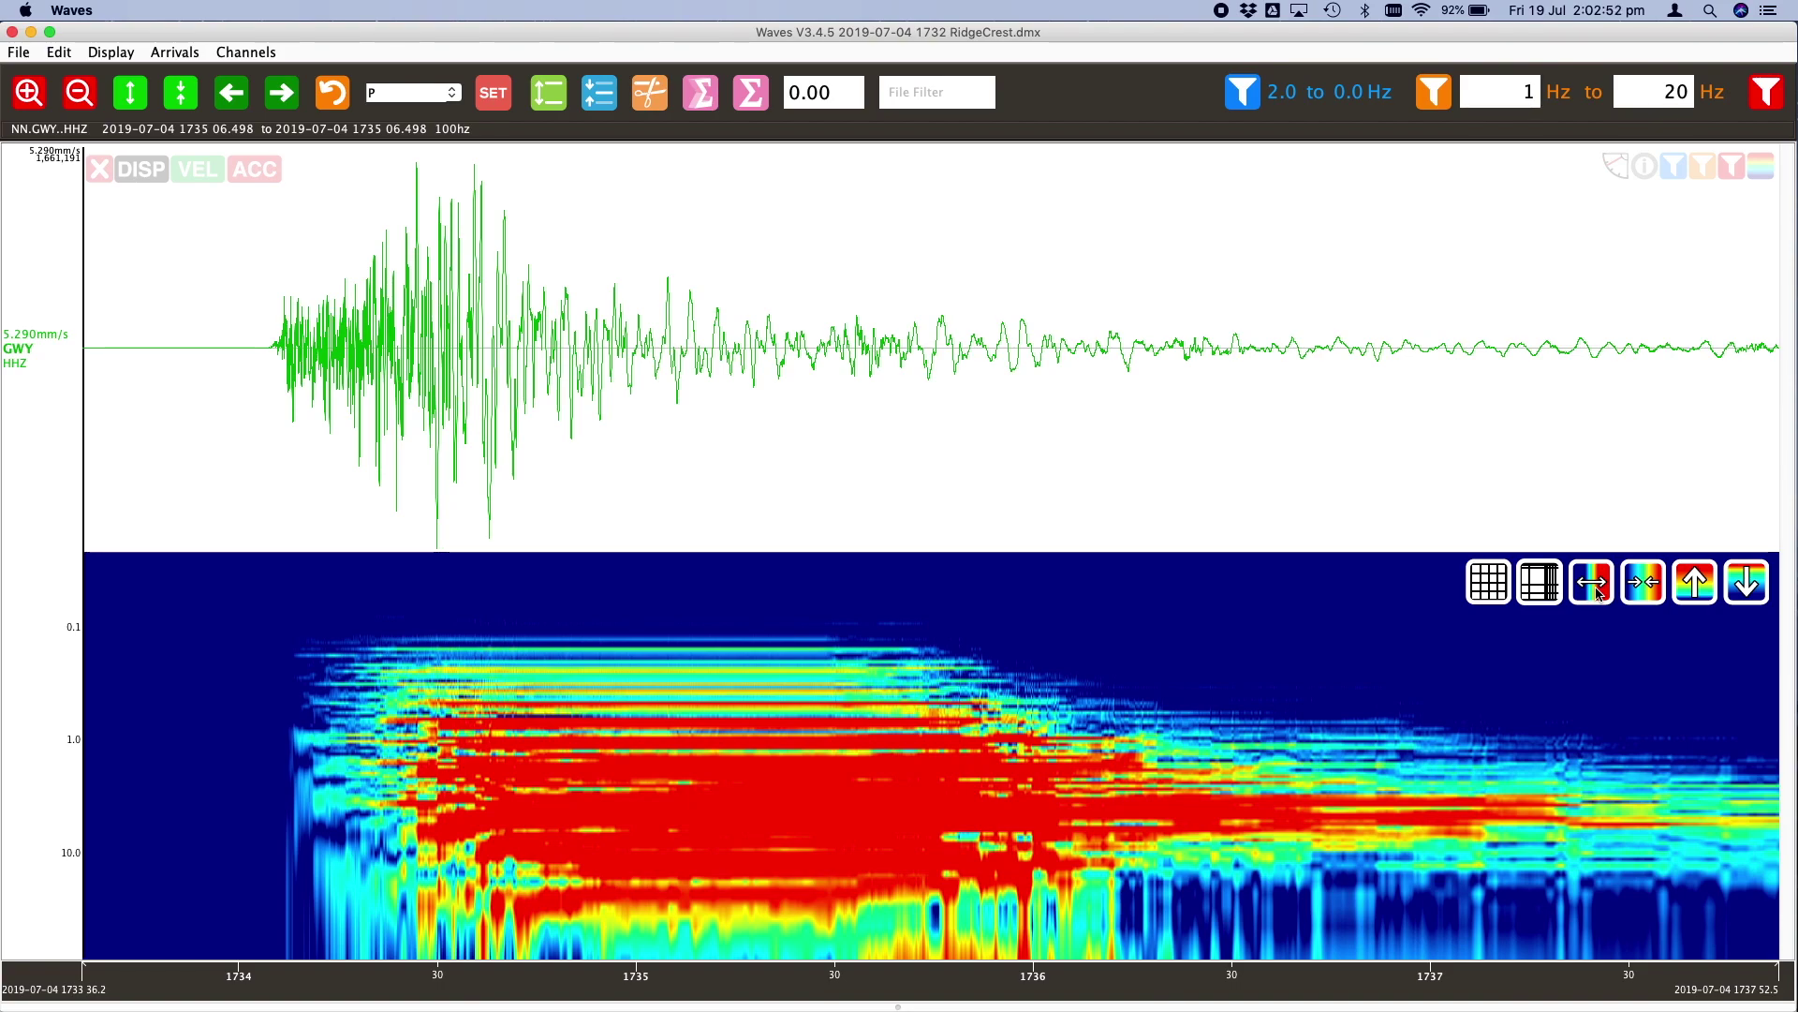
pyautogui.click(1641, 597)
pyautogui.click(1641, 598)
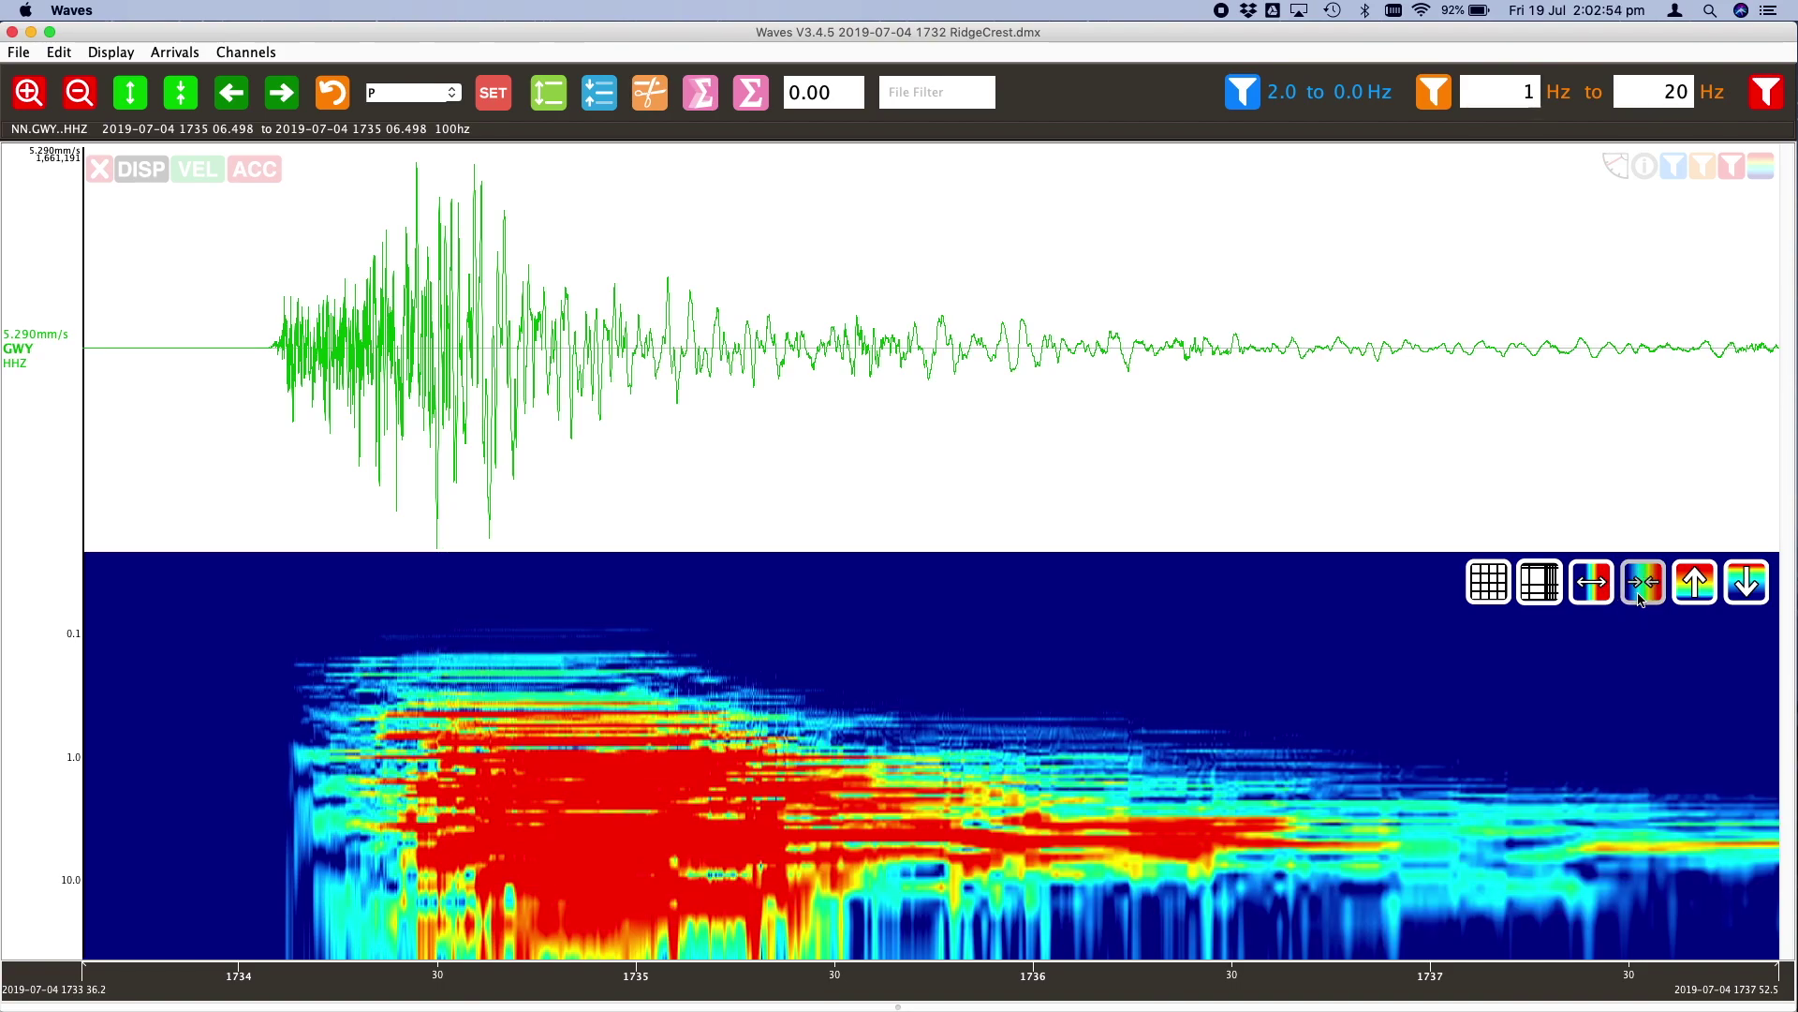
pyautogui.click(1603, 588)
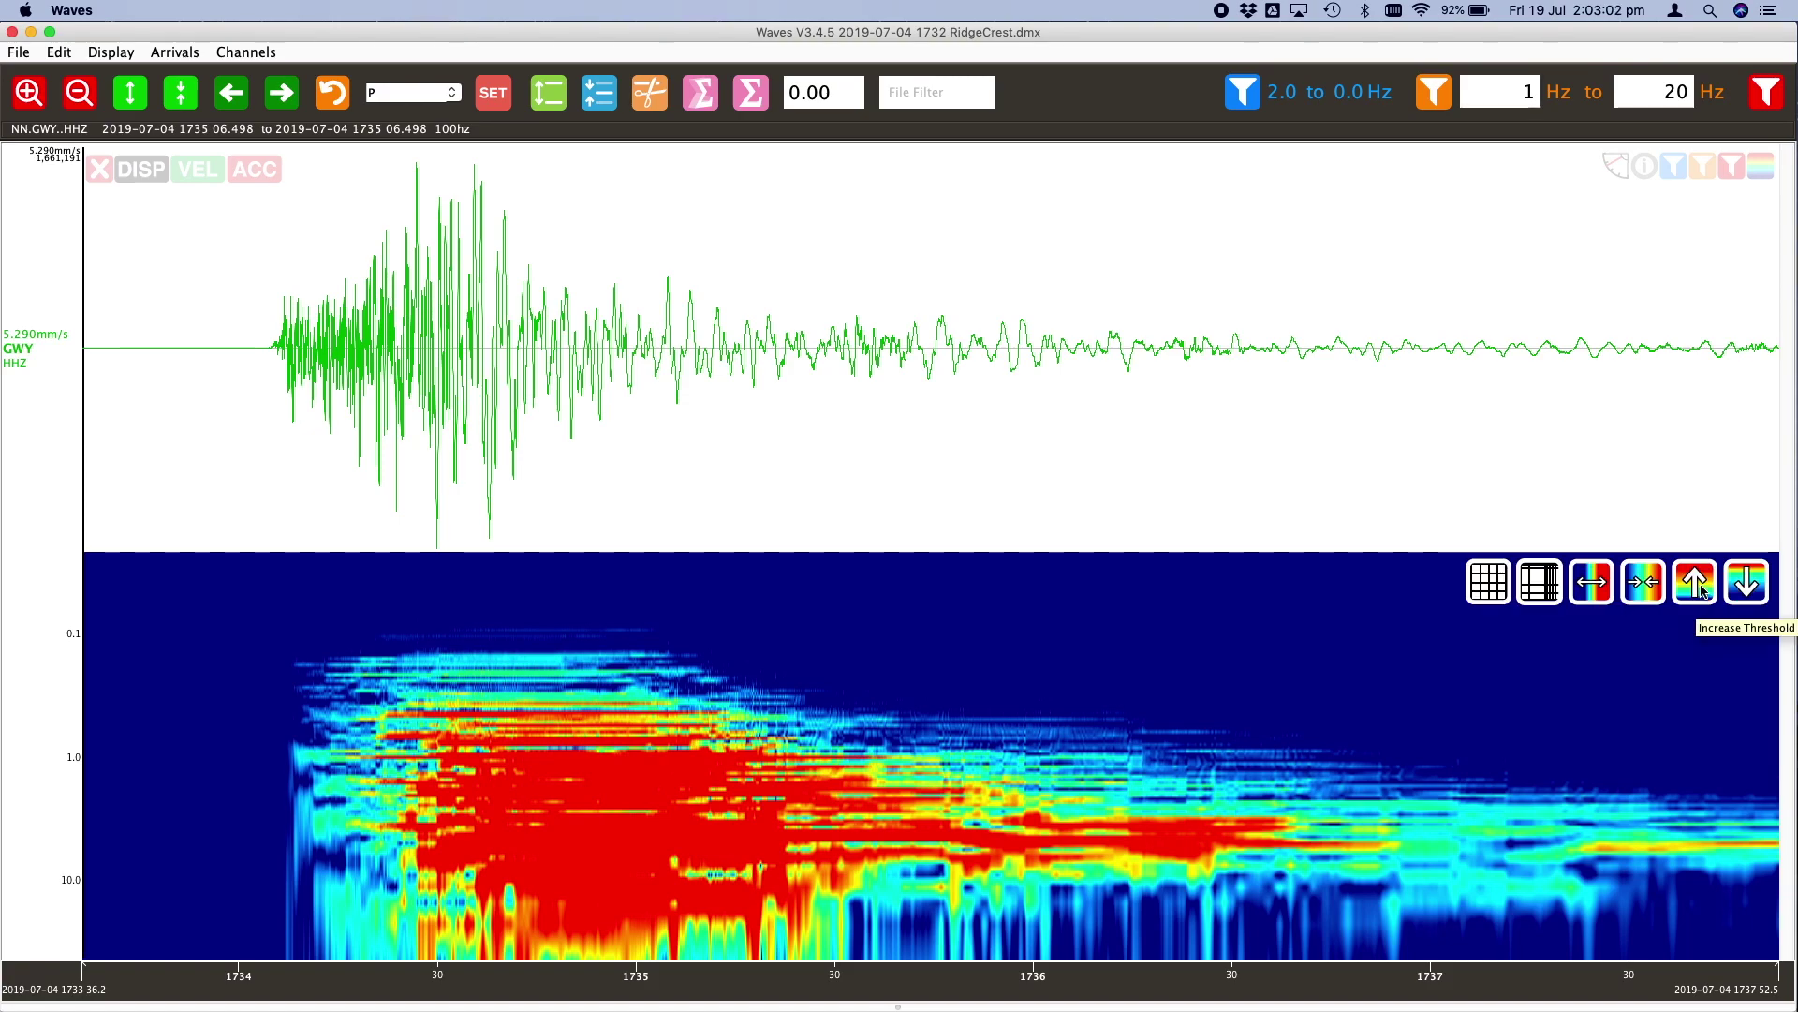
# Raise the GWY spectrogram's colour threshold by seven increments
pyautogui.click(1696, 582)
pyautogui.click(1696, 582)
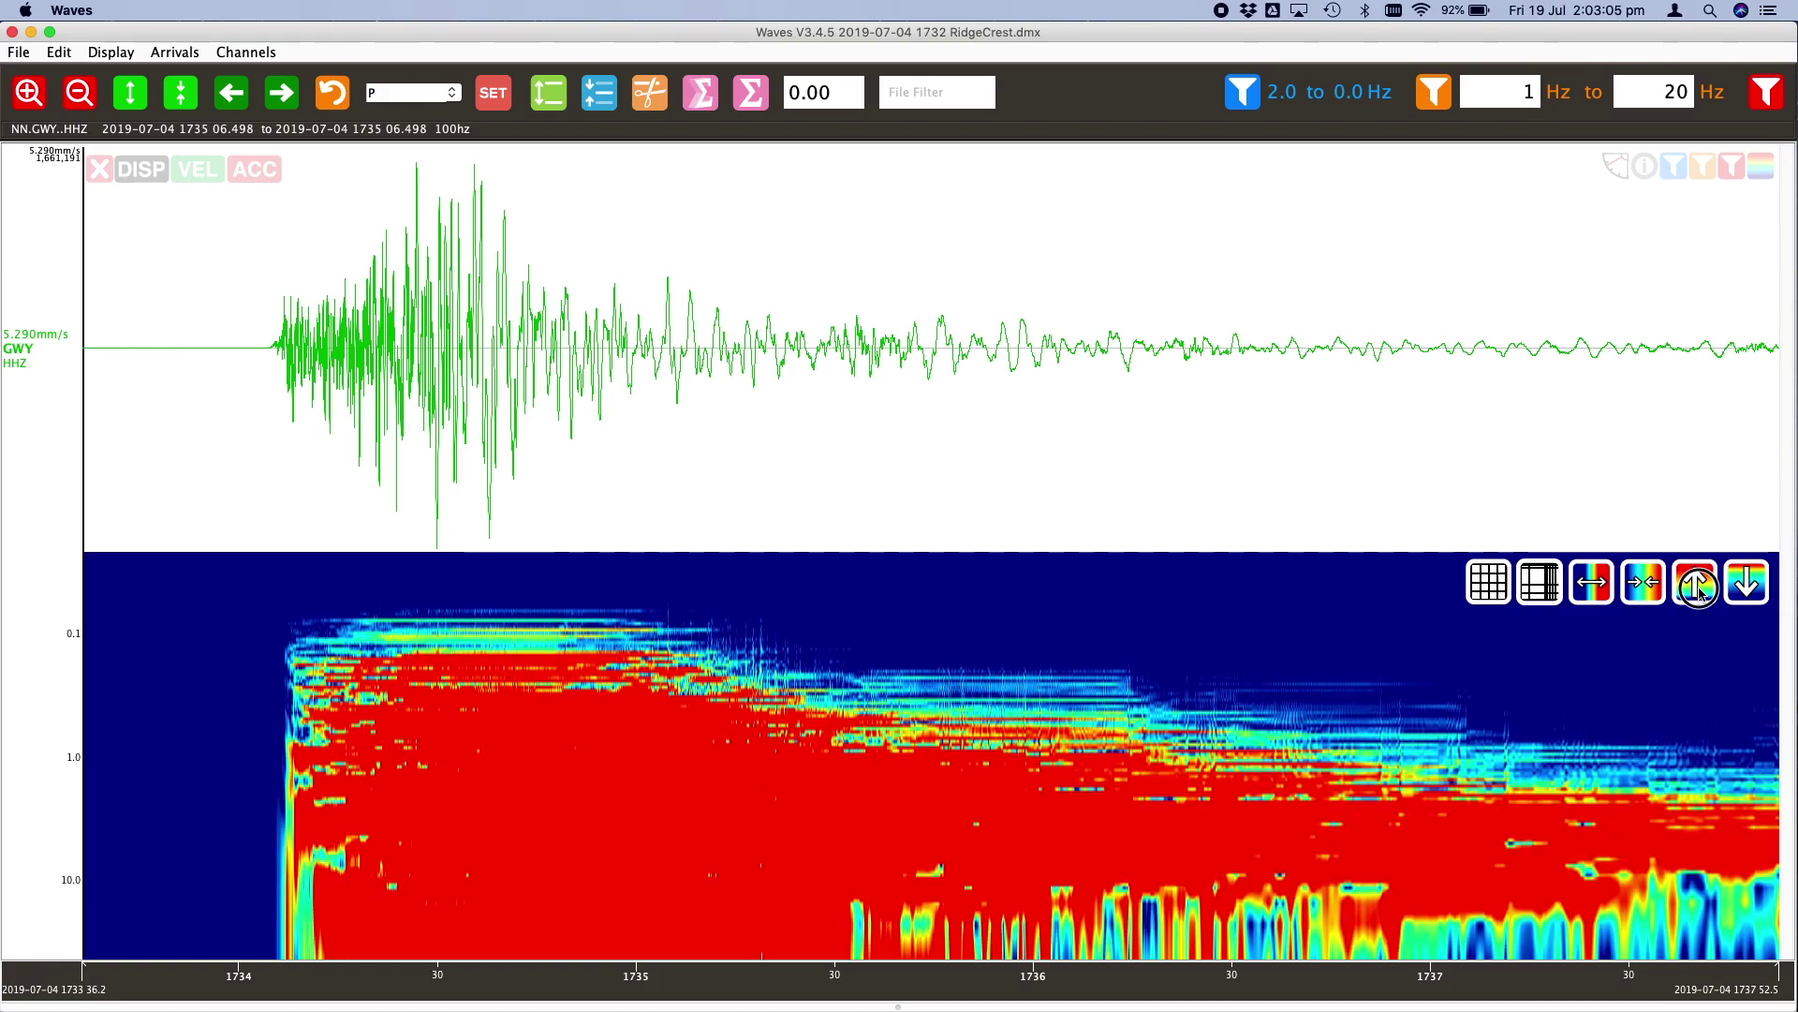
pyautogui.click(1696, 582)
pyautogui.click(1695, 581)
pyautogui.click(1695, 582)
pyautogui.click(1695, 582)
pyautogui.click(1695, 581)
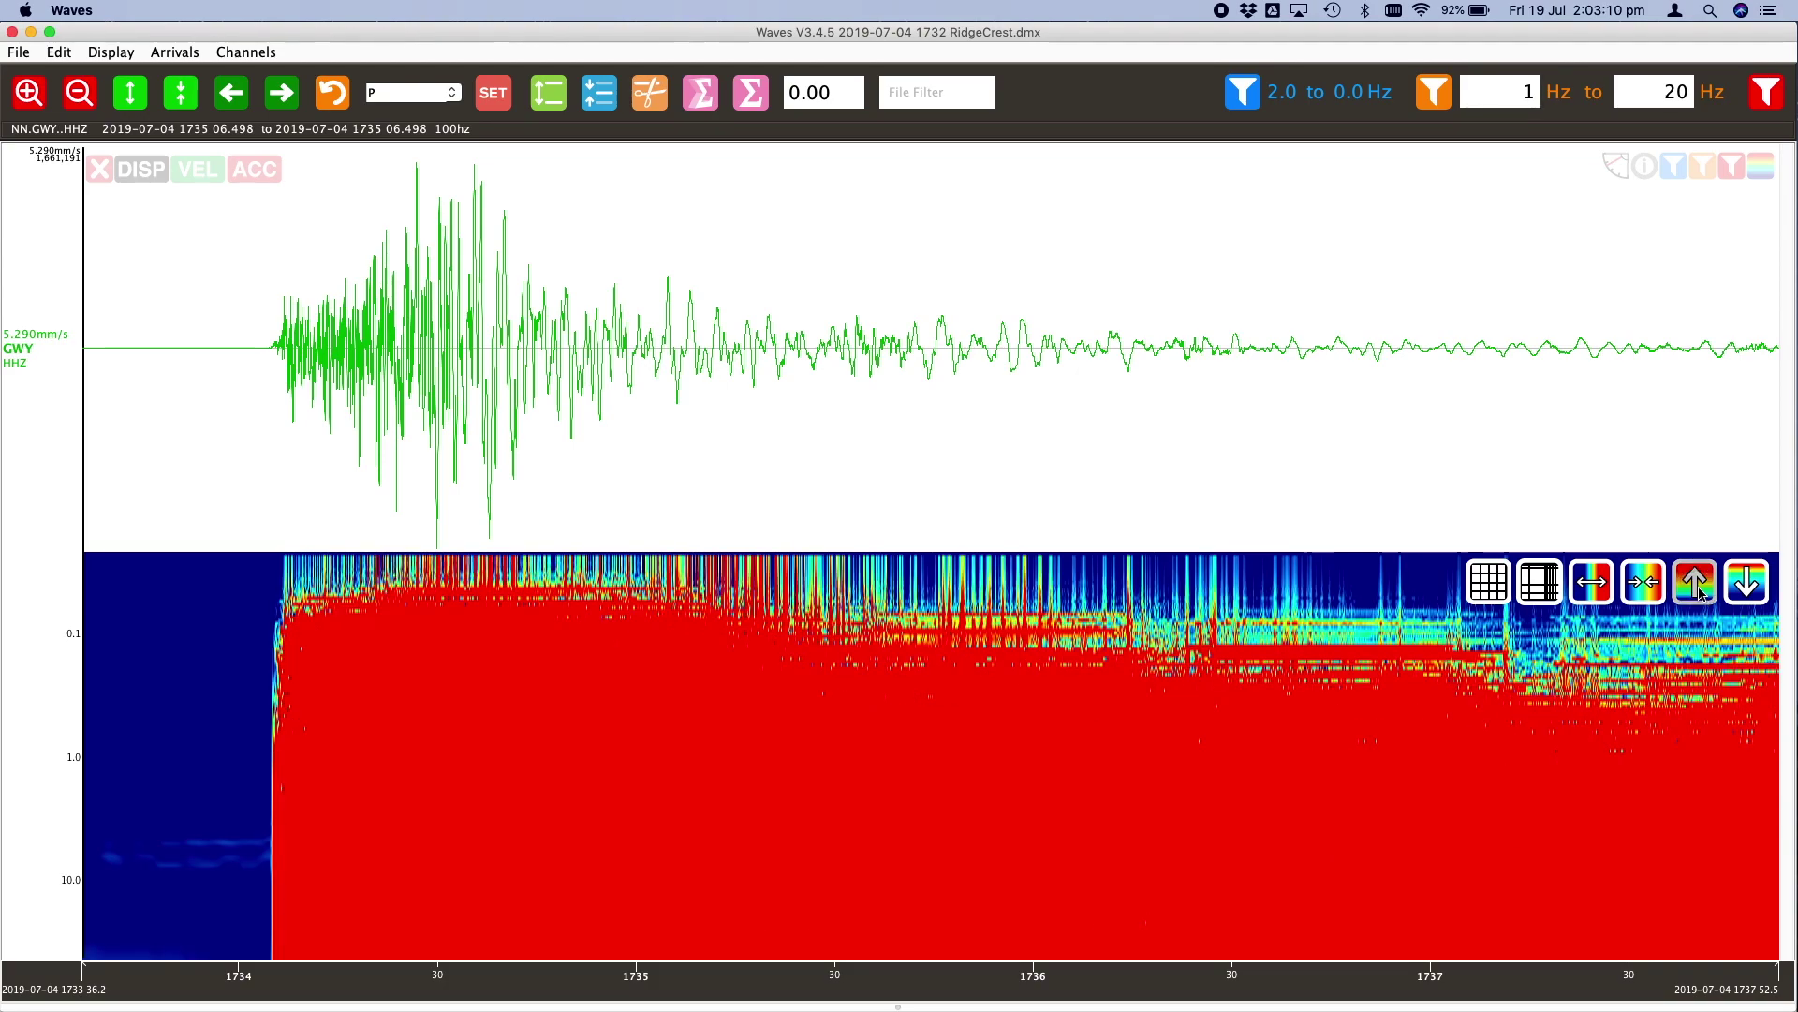
pyautogui.click(1695, 582)
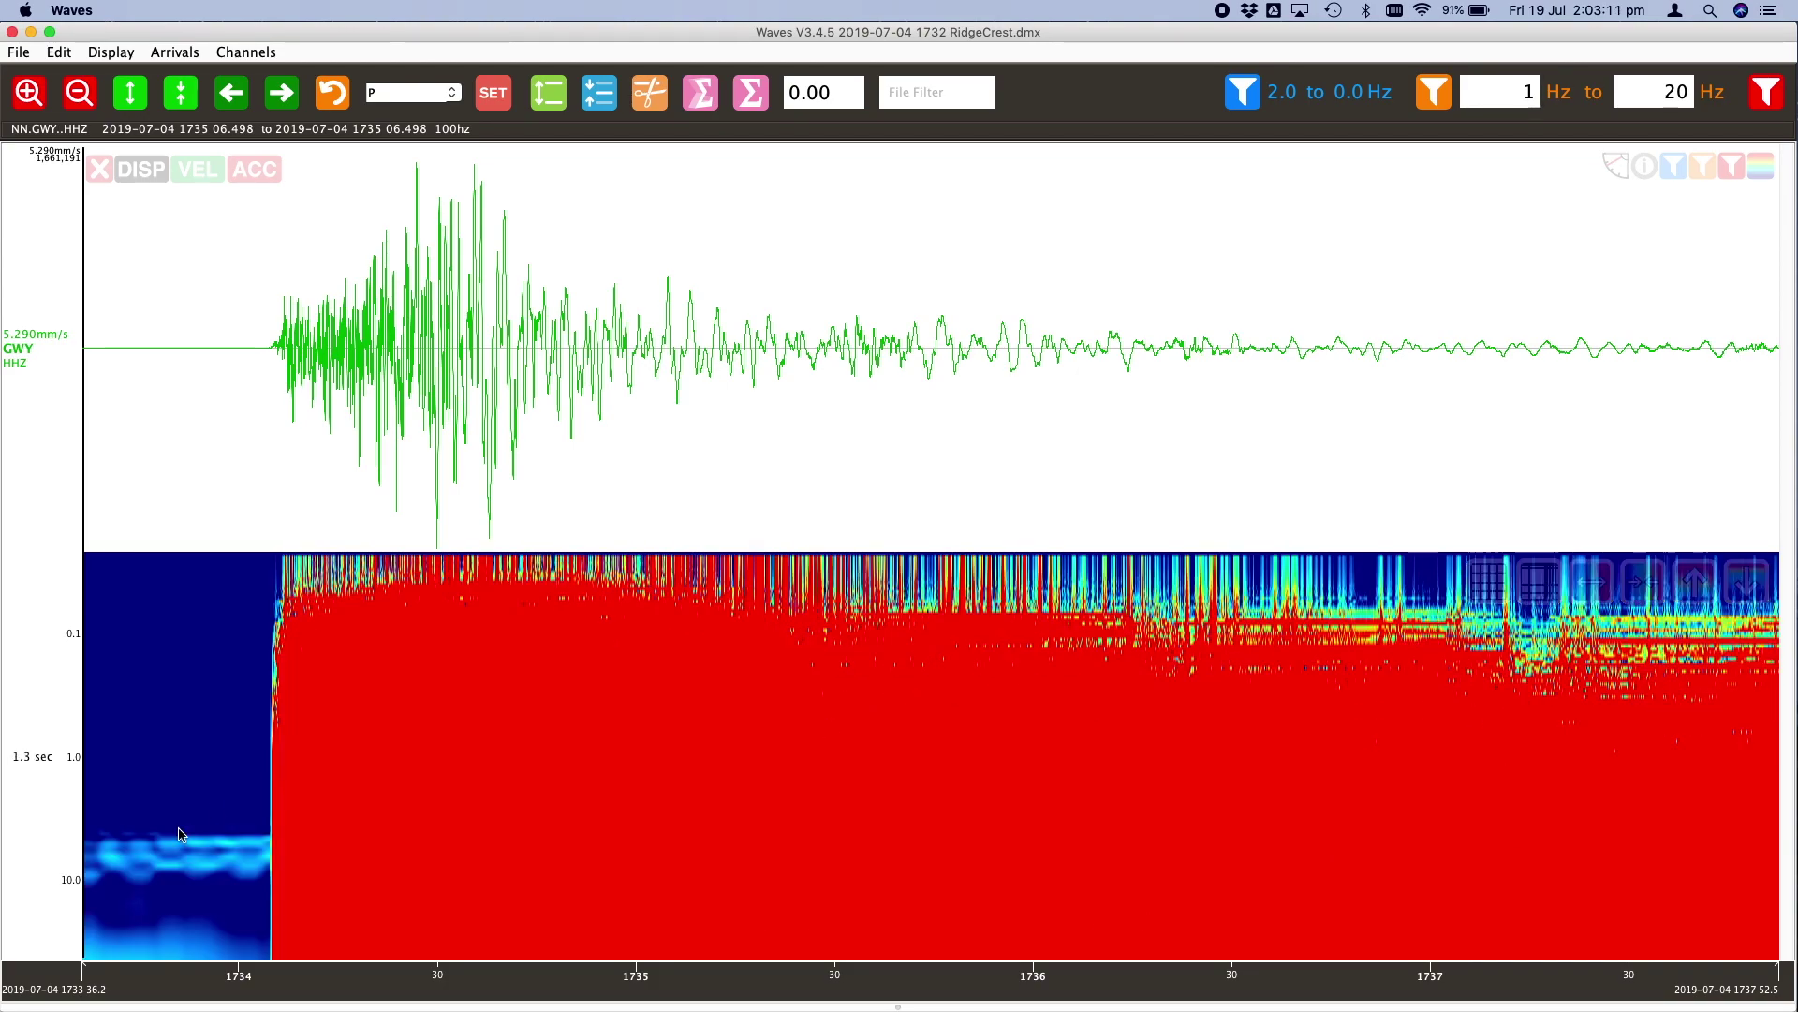
# Lower the threshold nine increments until only the strongest 1–10 Hz energy remains on dark blue
pyautogui.click(1747, 582)
pyautogui.click(1748, 581)
pyautogui.click(1747, 582)
pyautogui.click(1748, 582)
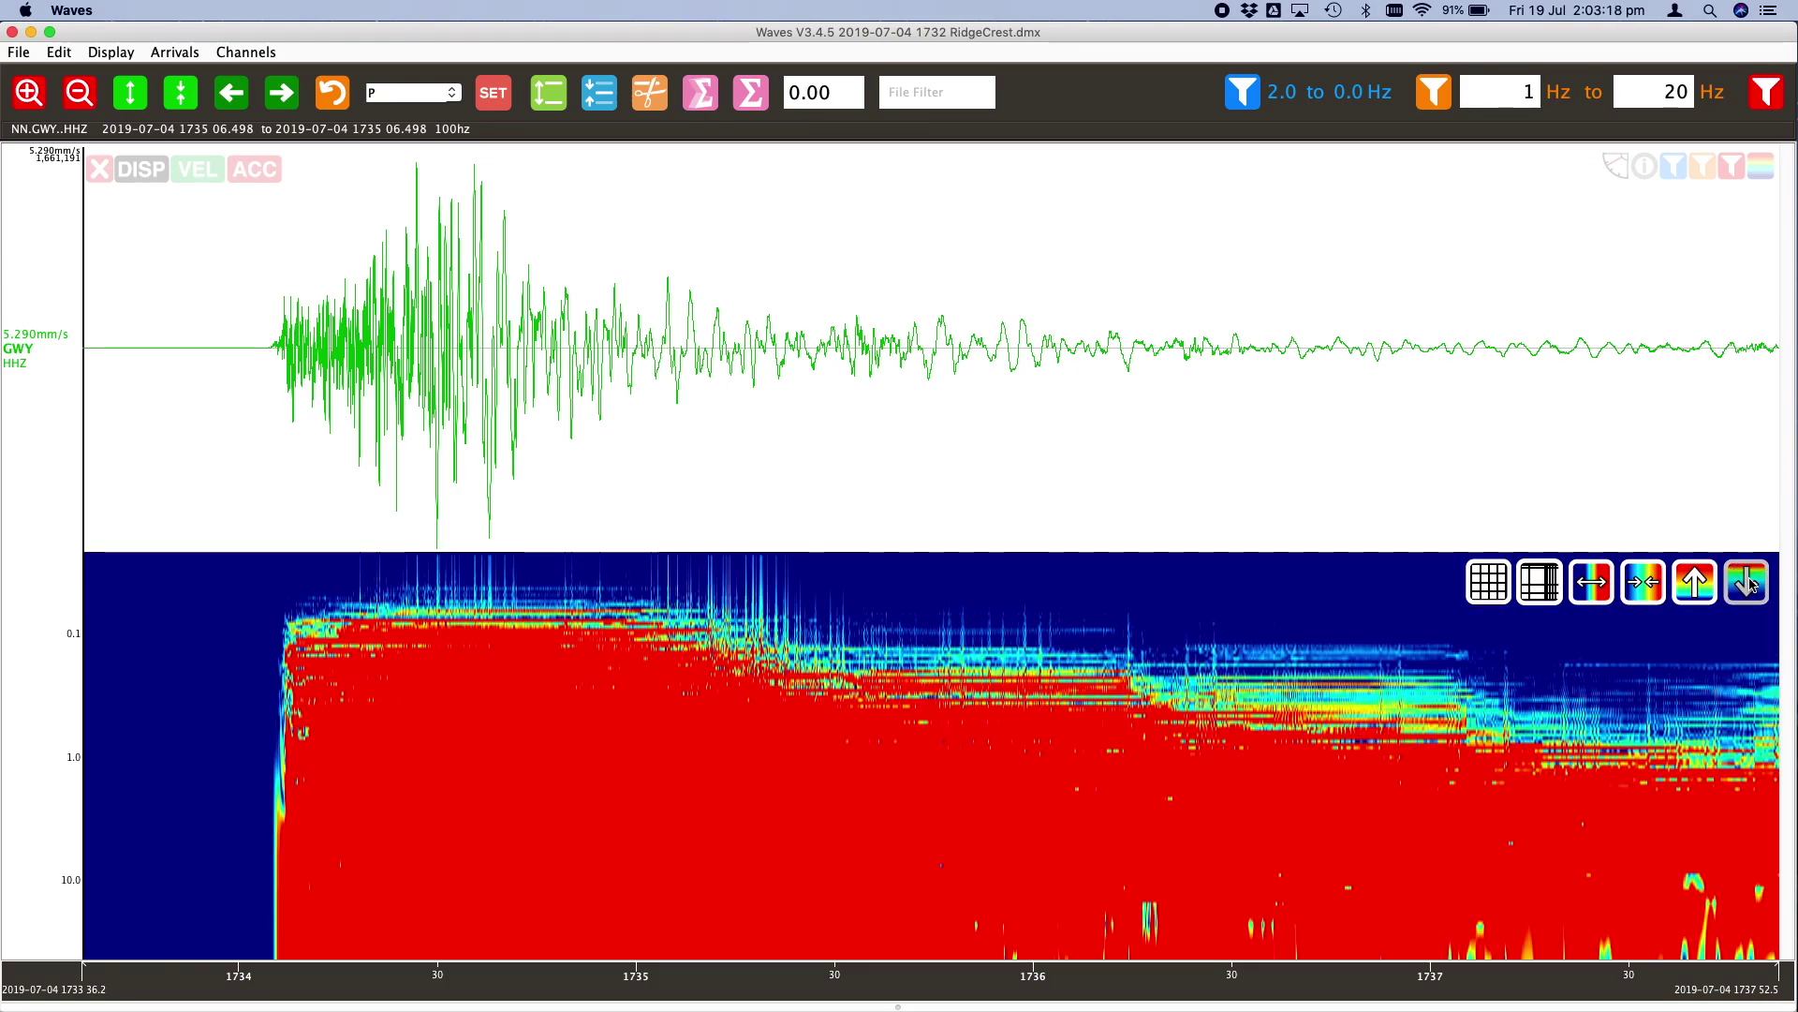
pyautogui.click(1748, 582)
pyautogui.click(1748, 582)
pyautogui.click(1748, 582)
pyautogui.click(1748, 582)
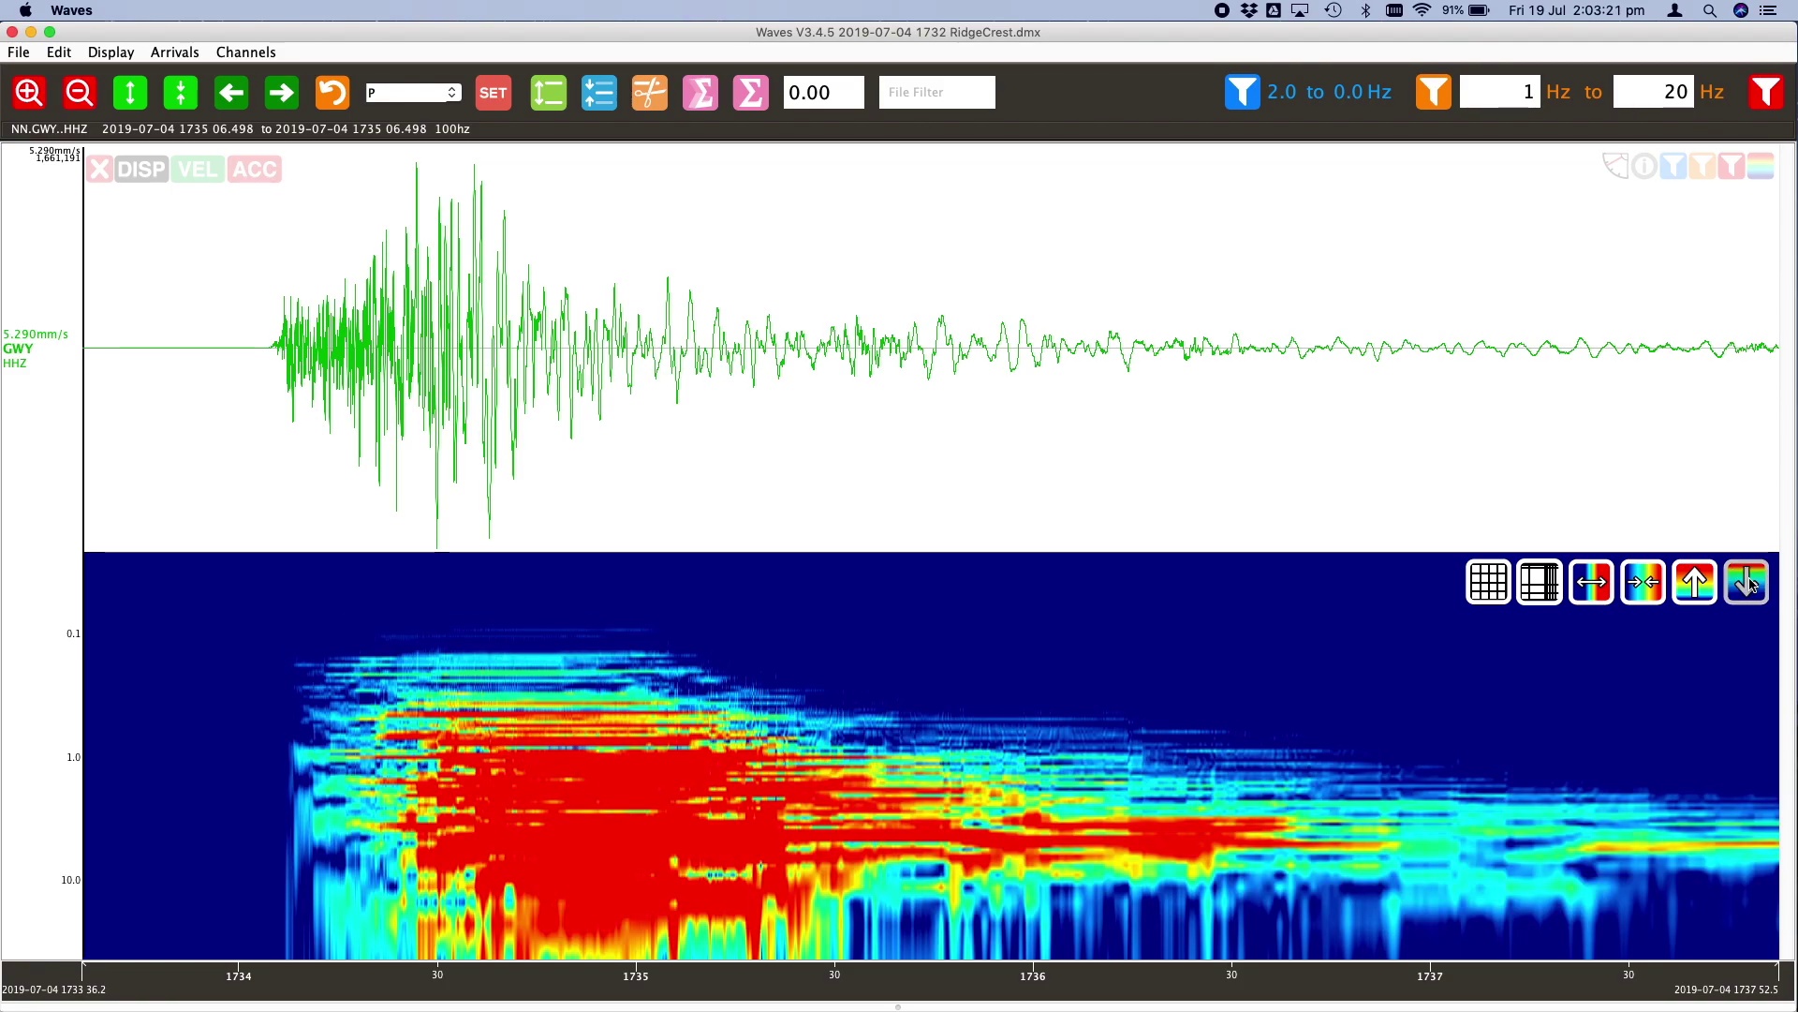
pyautogui.click(1748, 581)
pyautogui.click(1747, 582)
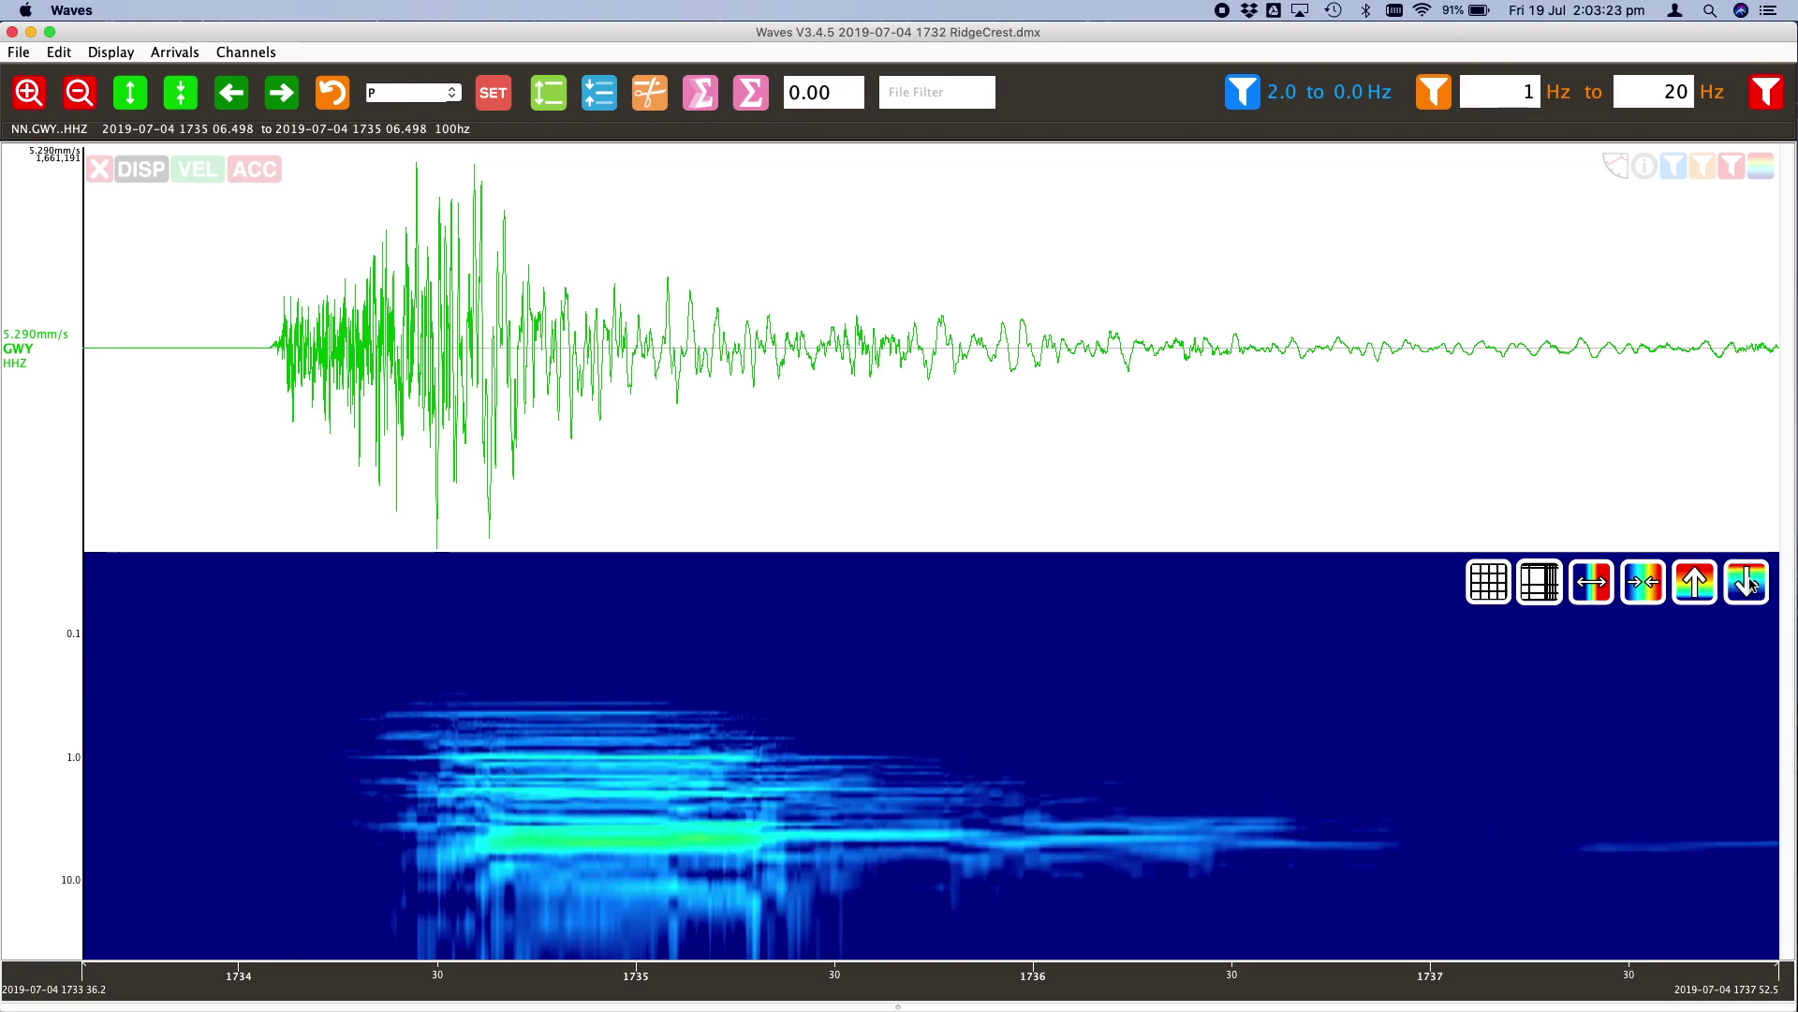